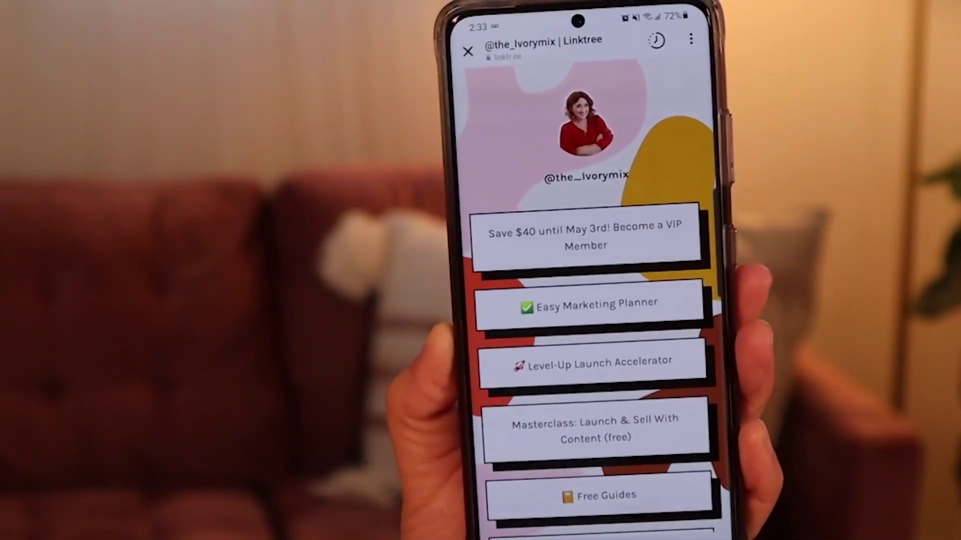
{"action": "scroll", "coordinate": [570, 350], "scroll_direction": "down", "scroll_amount": 3}
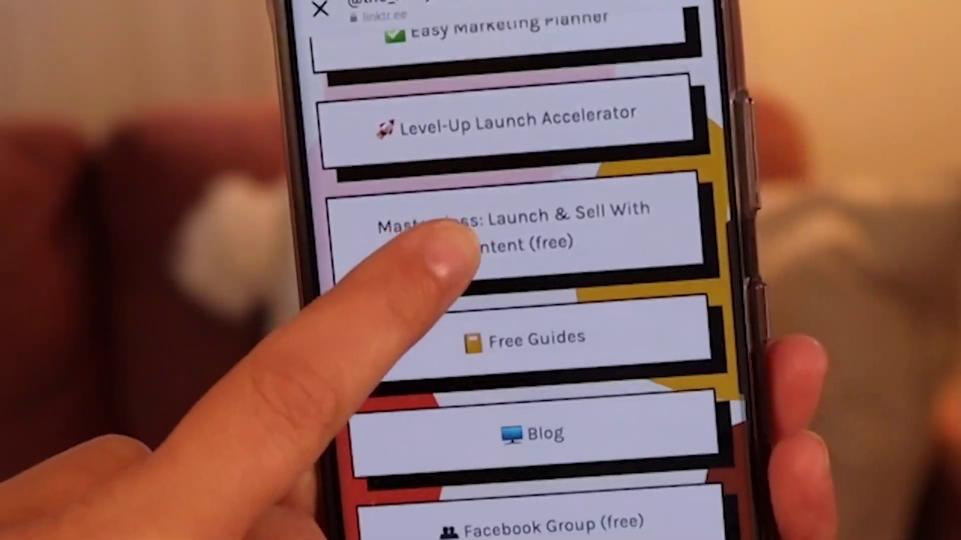
{"action": "scroll", "coordinate": [495, 350], "scroll_direction": "up", "scroll_amount": 5}
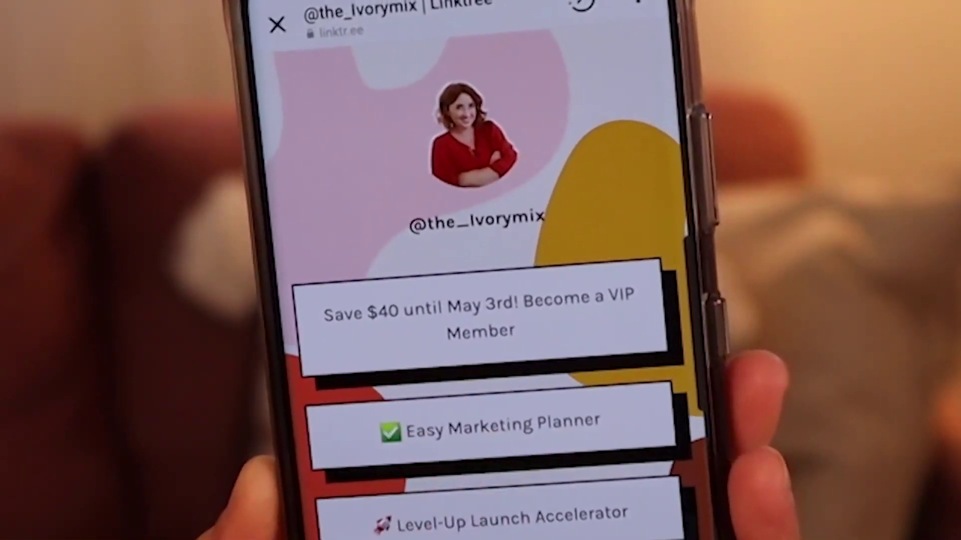
{"action": "scroll", "coordinate": [440, 440], "scroll_direction": "down", "scroll_amount": 5}
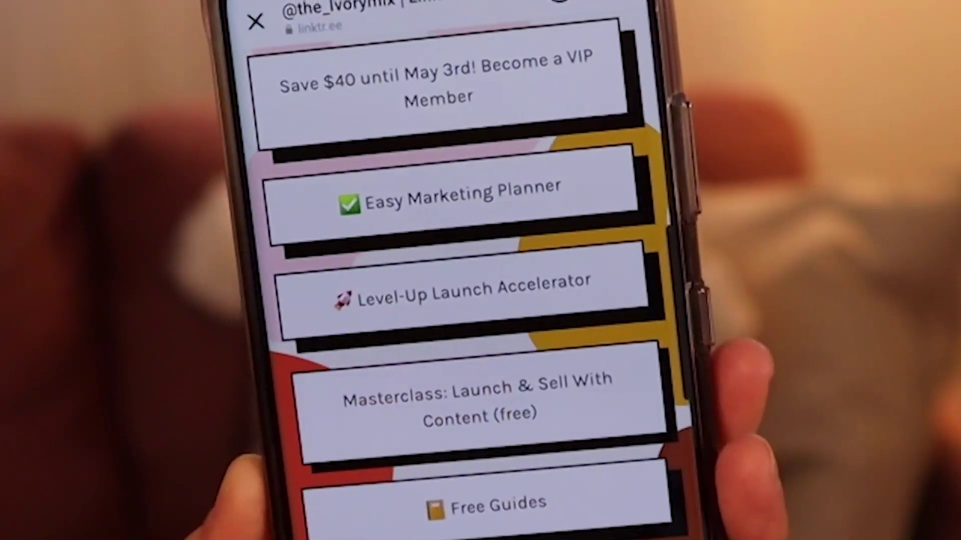
{"action": "scroll", "coordinate": [450, 451], "scroll_direction": "down", "scroll_amount": 3}
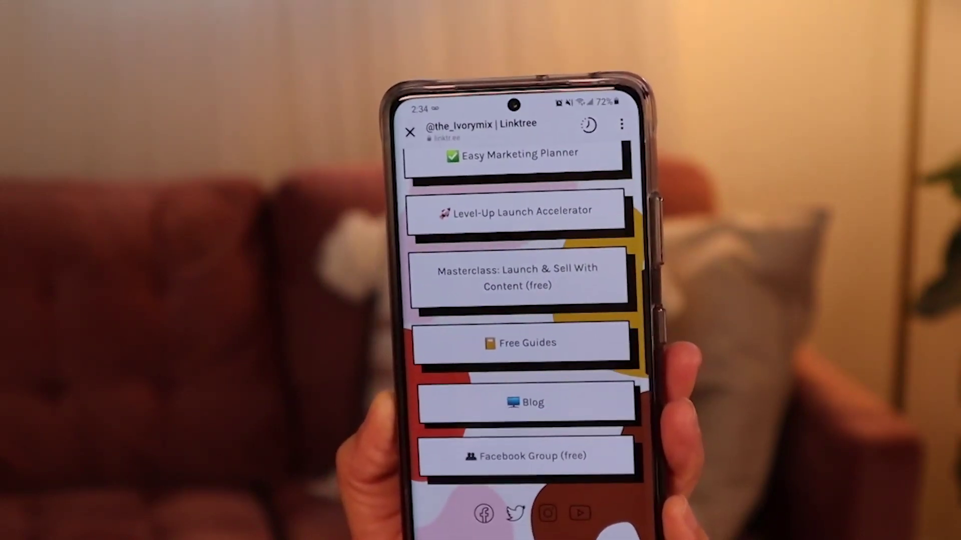
{"action": "scroll", "coordinate": [496, 300], "scroll_direction": "up", "scroll_amount": 5}
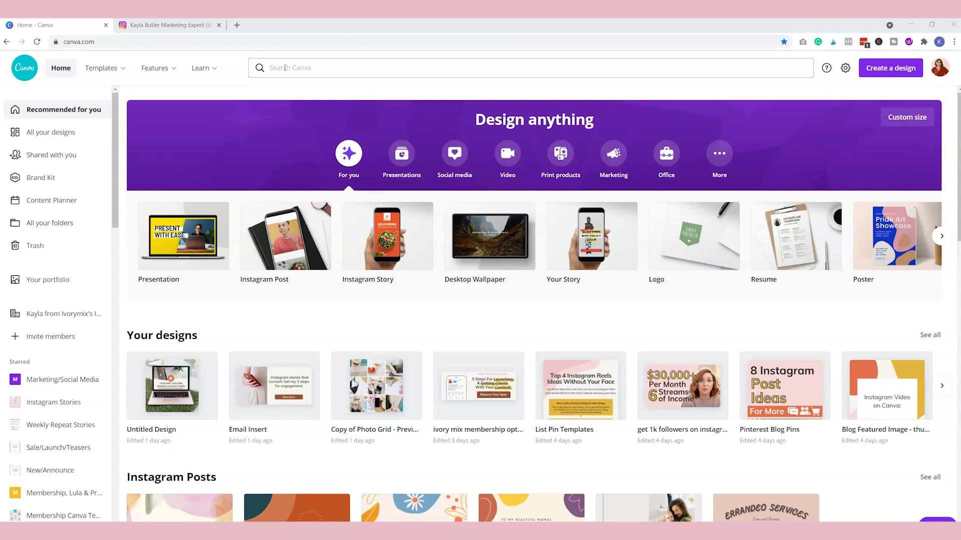
Search Canva for Bio Link Website templates.
{"action": "left_click", "coordinate": [285, 68]}
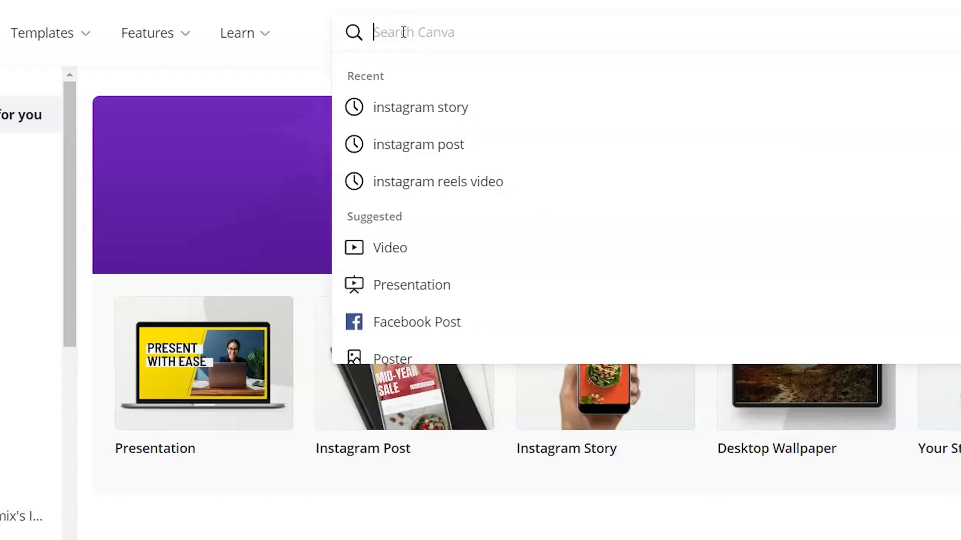
{"action": "type", "text": "b"}
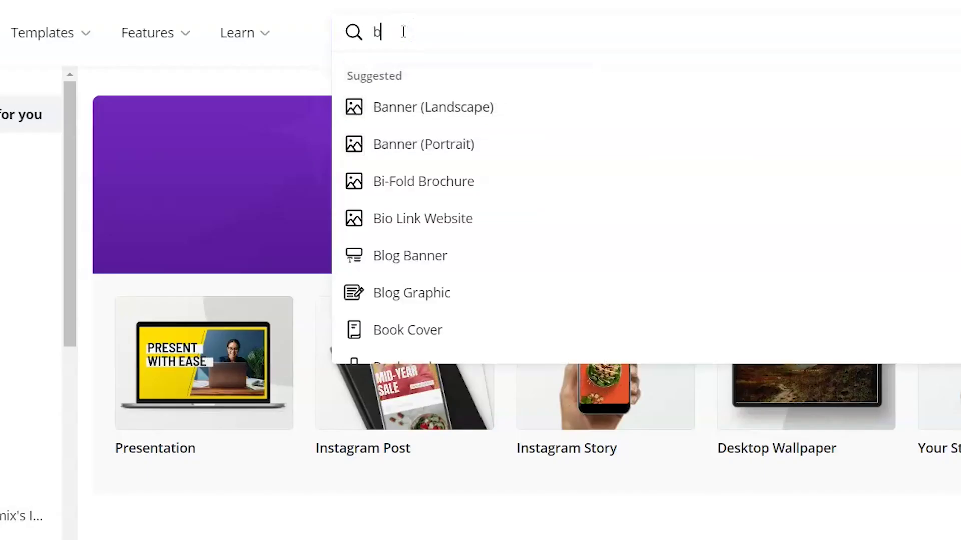
{"action": "type", "text": "io link"}
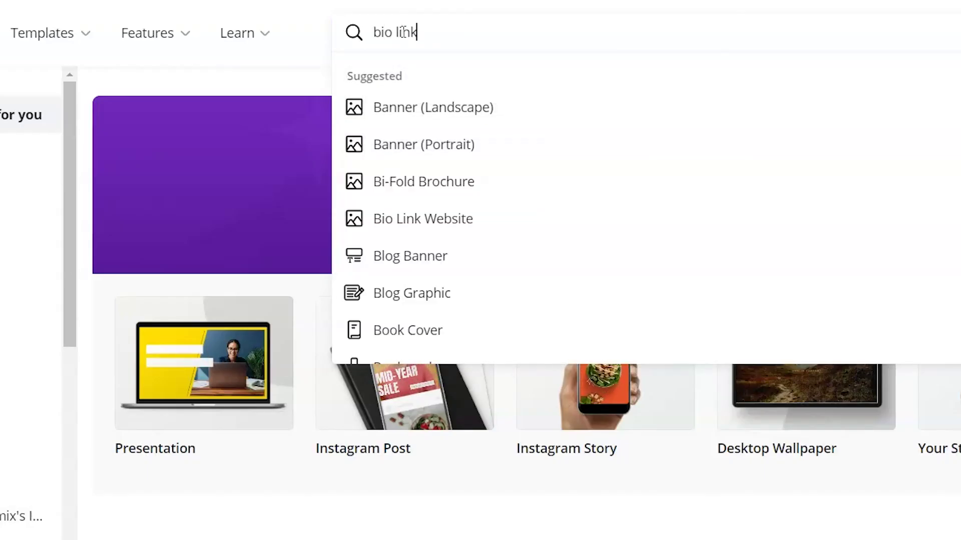
{"action": "left_click", "coordinate": [417, 119]}
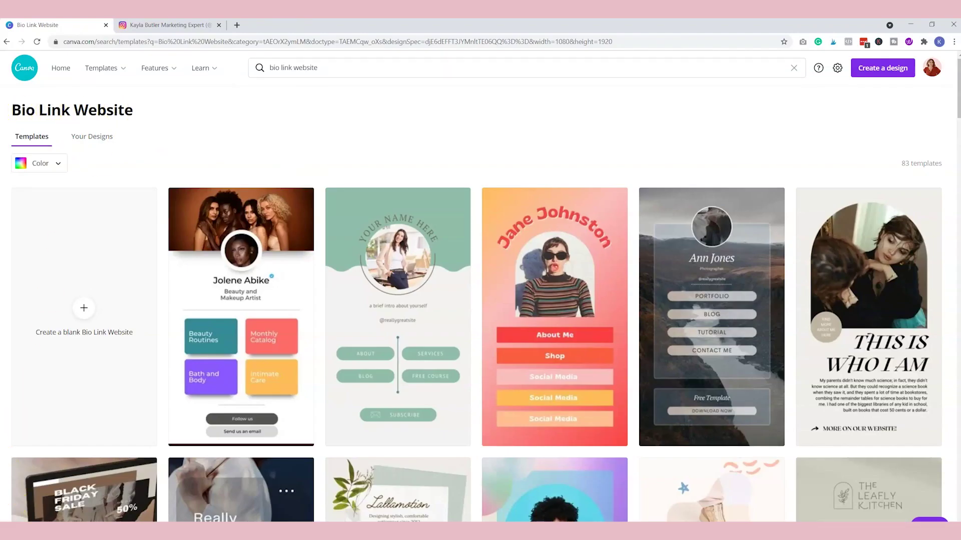
Try filtering the bio link website templates by turquoise, blue and red.
{"action": "scroll", "coordinate": [157, 172], "scroll_direction": "down", "scroll_amount": 3}
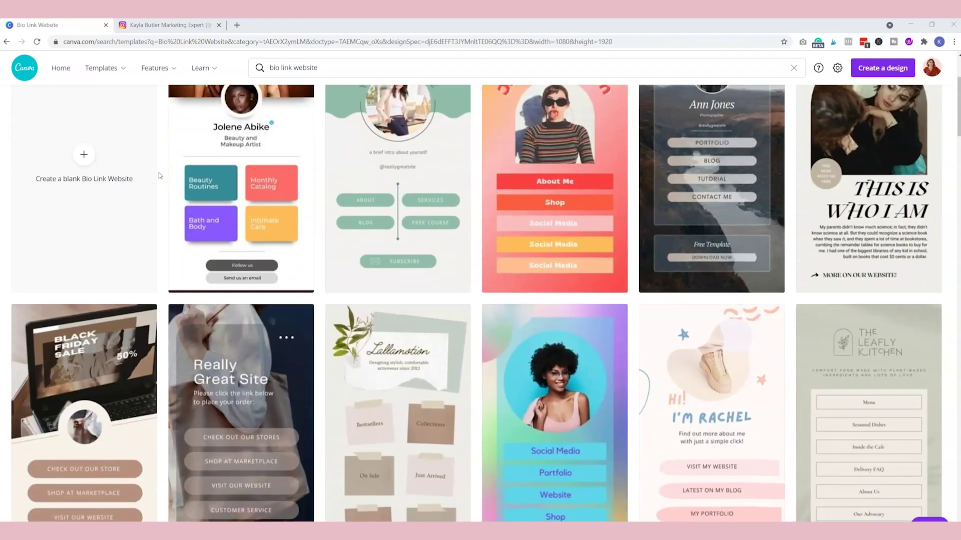
{"action": "scroll", "coordinate": [159, 175], "scroll_direction": "down", "scroll_amount": 12}
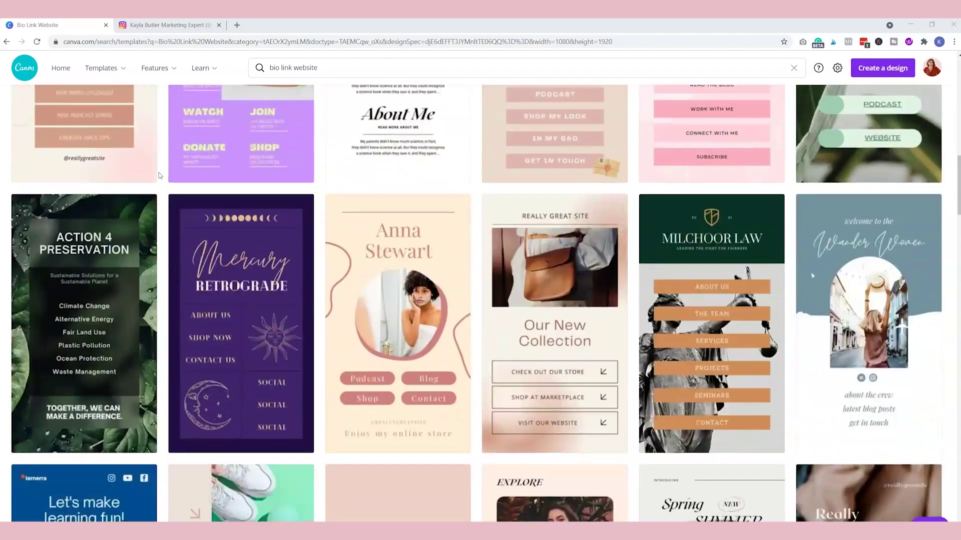
{"action": "scroll", "coordinate": [159, 175], "scroll_direction": "down", "scroll_amount": 8}
{"action": "scroll", "coordinate": [159, 175], "scroll_direction": "up", "scroll_amount": 15}
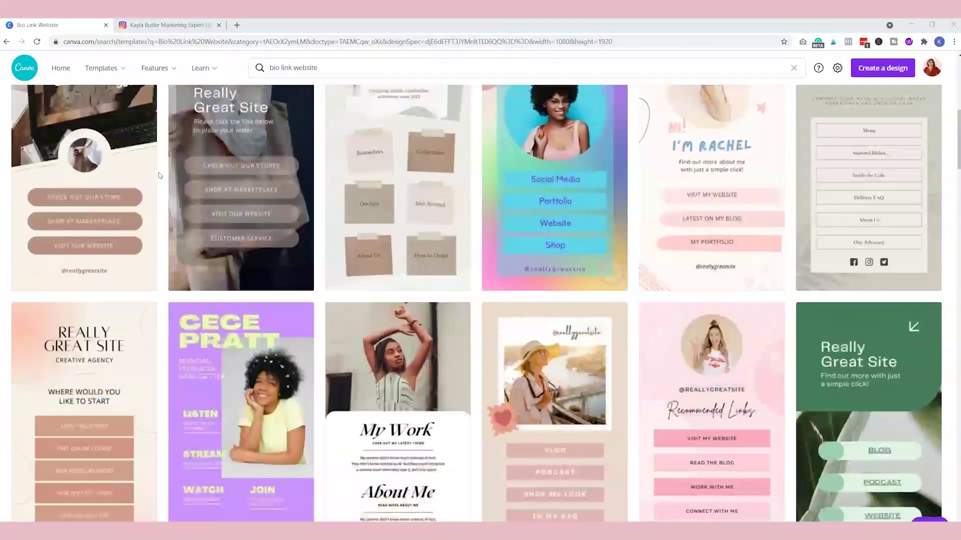
{"action": "scroll", "coordinate": [159, 175], "scroll_direction": "up", "scroll_amount": 7}
{"action": "left_click", "coordinate": [38, 164]}
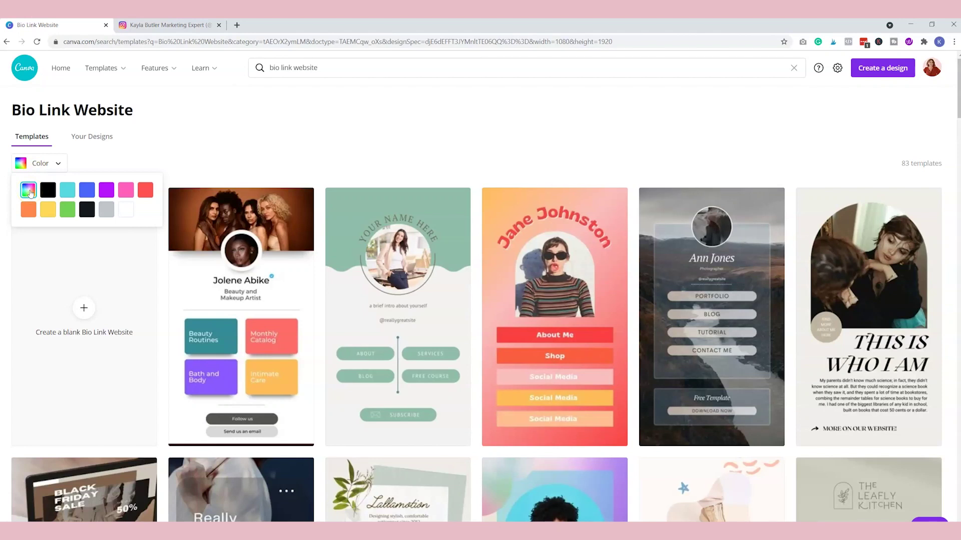
{"action": "left_click", "coordinate": [68, 193]}
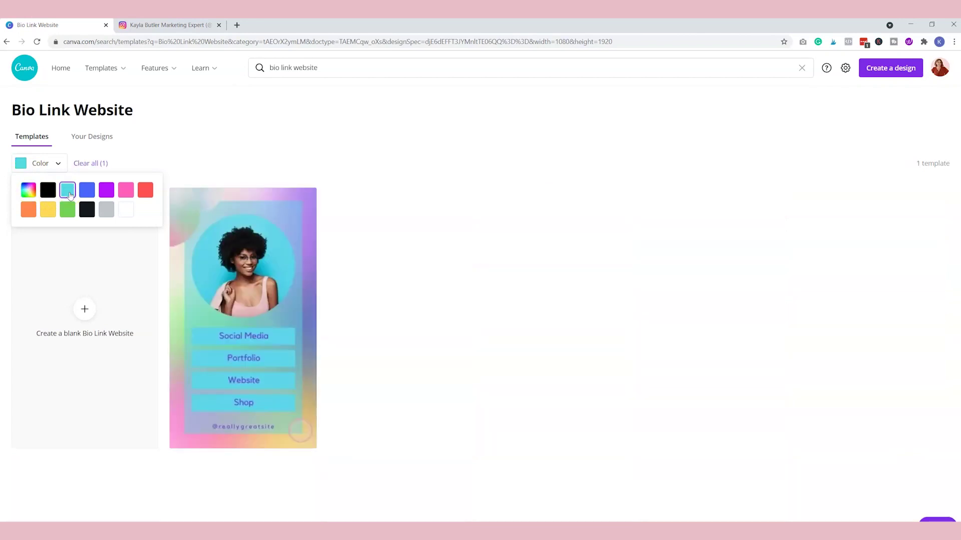
{"action": "left_click", "coordinate": [87, 192]}
{"action": "left_click", "coordinate": [50, 166]}
{"action": "left_click", "coordinate": [145, 192]}
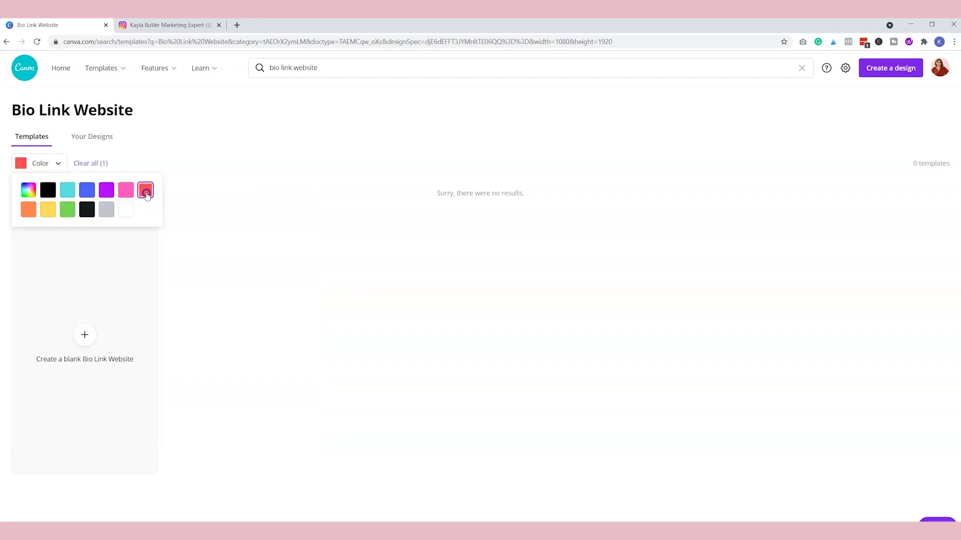
{"action": "left_click", "coordinate": [364, 148]}
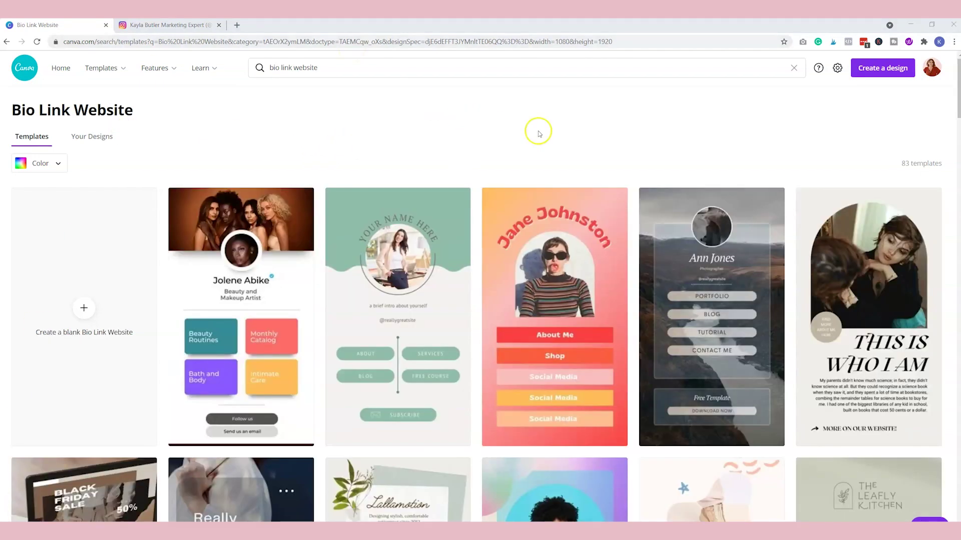
Like the pink Recommended Links, My Work, purple Listen/Stream, Creative Agency and My Links templates.
{"action": "scroll", "coordinate": [539, 133], "scroll_direction": "down", "scroll_amount": 9}
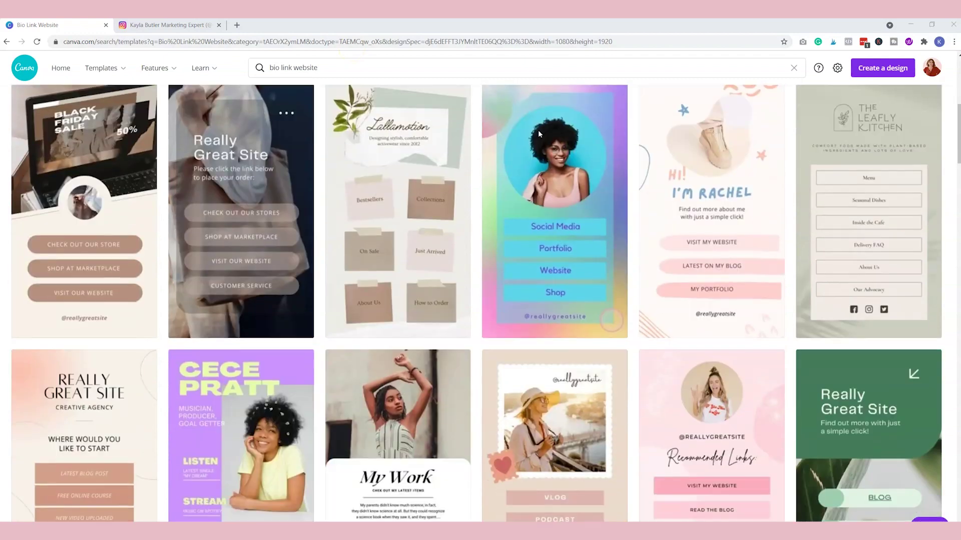
{"action": "scroll", "coordinate": [539, 133], "scroll_direction": "down", "scroll_amount": 7}
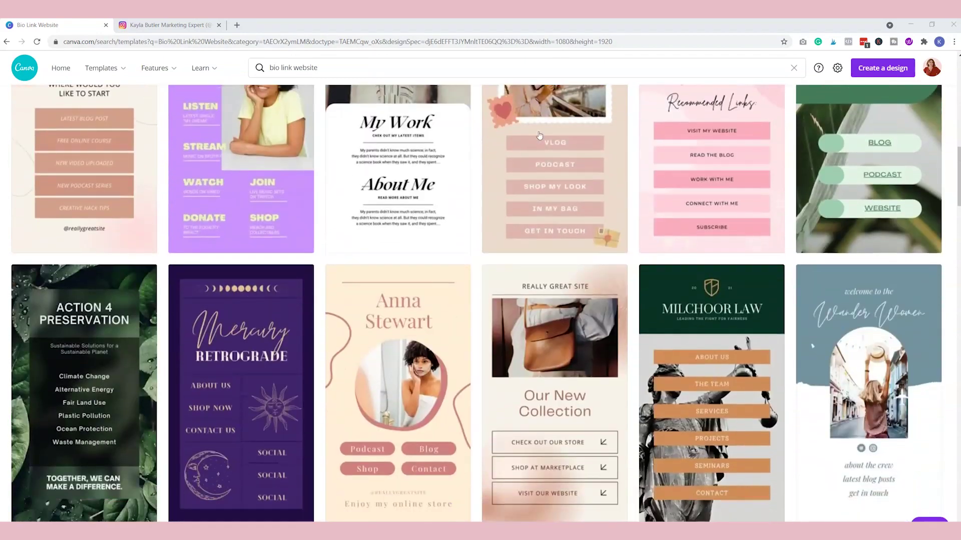
{"action": "scroll", "coordinate": [539, 135], "scroll_direction": "down", "scroll_amount": 3}
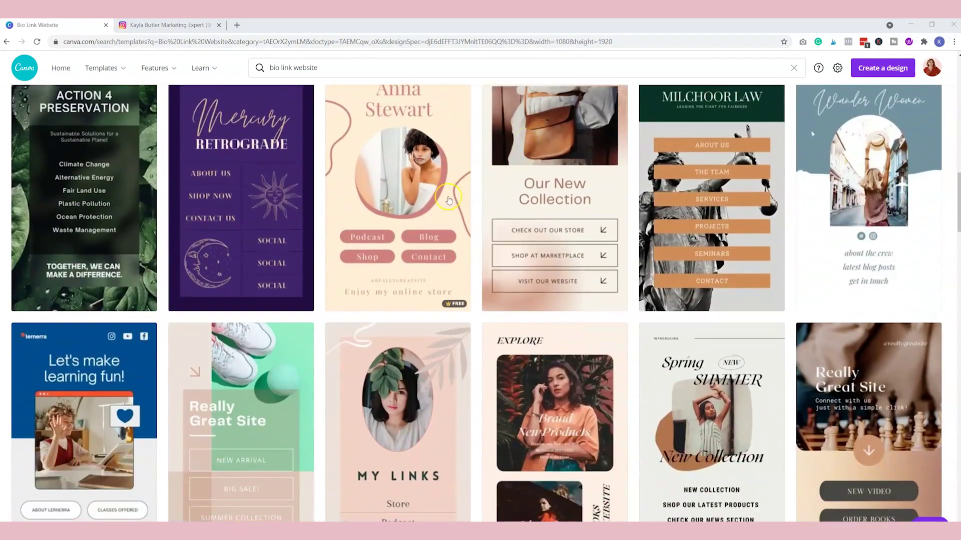
{"action": "scroll", "coordinate": [682, 199], "scroll_direction": "up", "scroll_amount": 6}
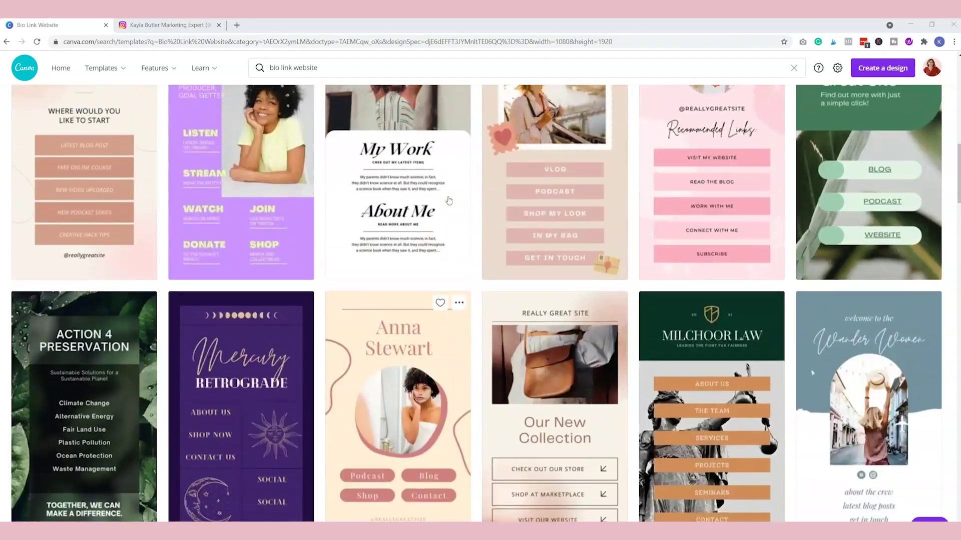
{"action": "scroll", "coordinate": [681, 199], "scroll_direction": "up", "scroll_amount": 1}
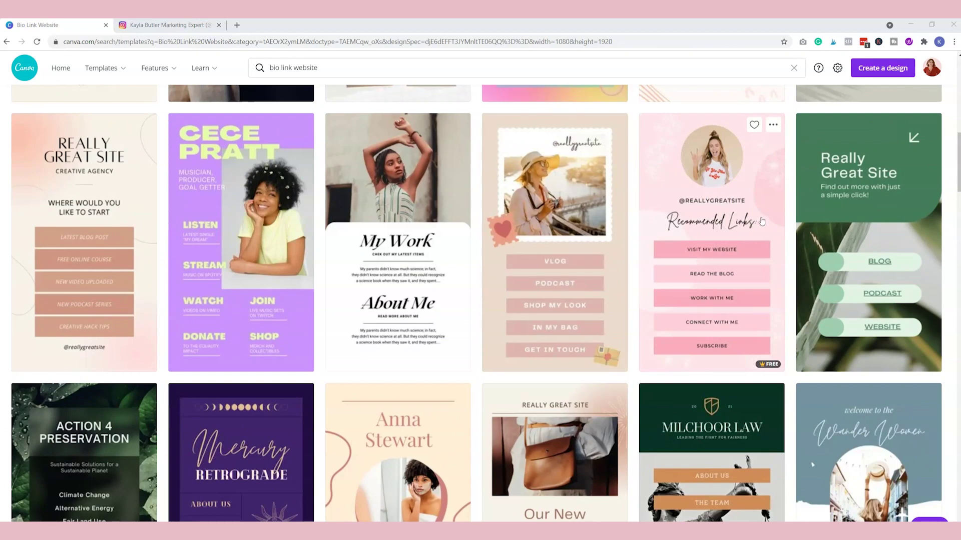
{"action": "left_click", "coordinate": [764, 370]}
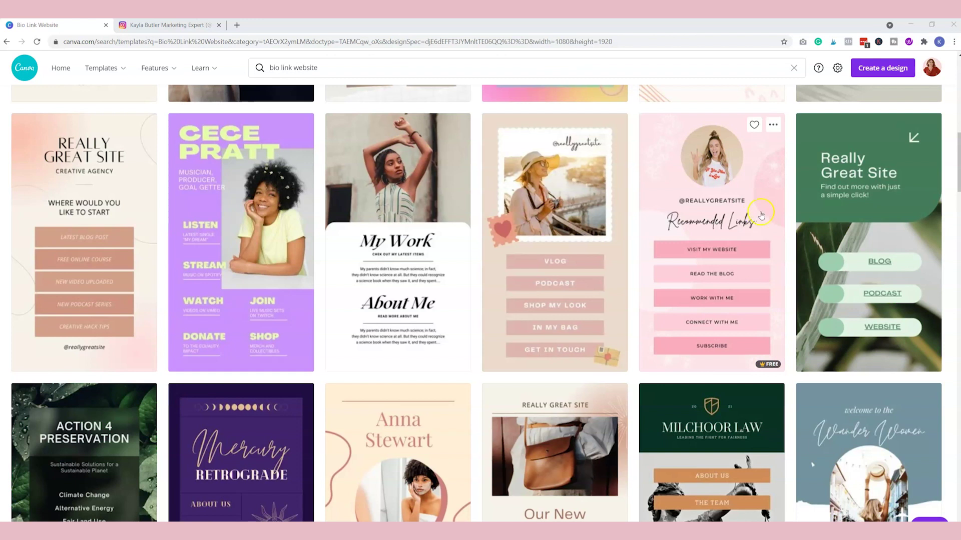
{"action": "left_click", "coordinate": [754, 126]}
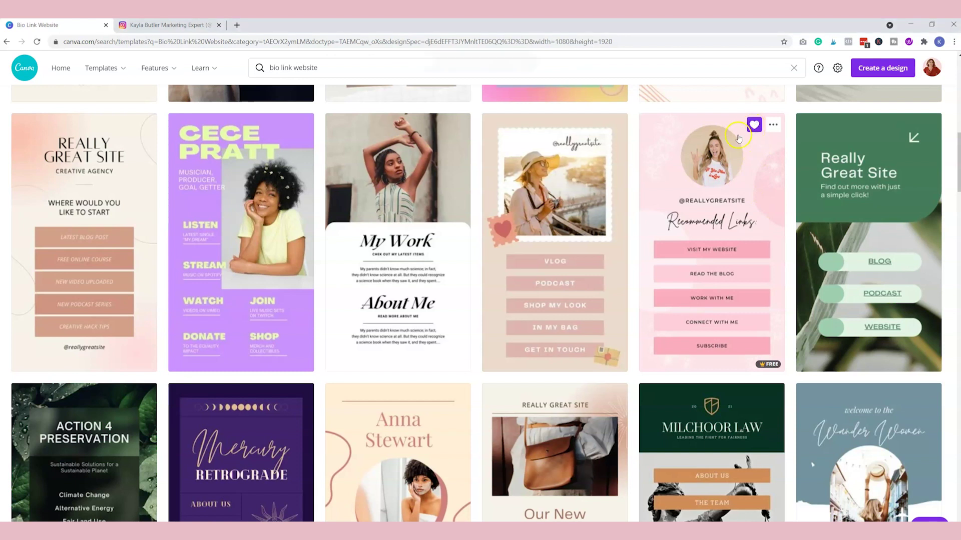
{"action": "left_click", "coordinate": [439, 125]}
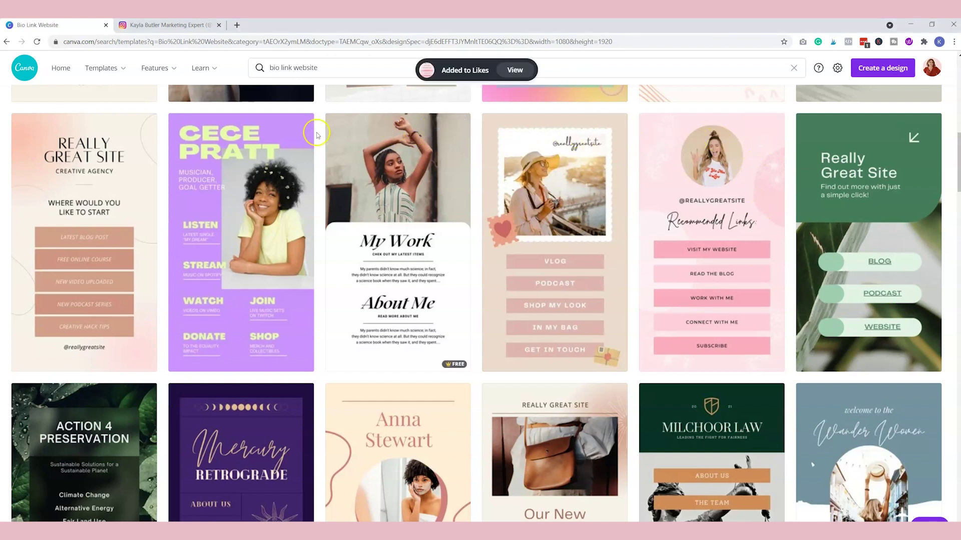
{"action": "left_click", "coordinate": [282, 125]}
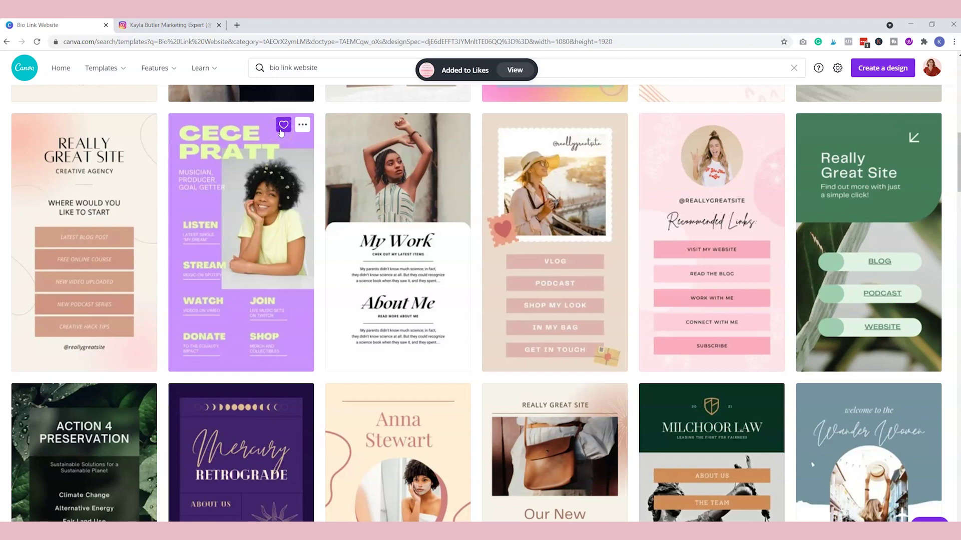
{"action": "left_click", "coordinate": [126, 125]}
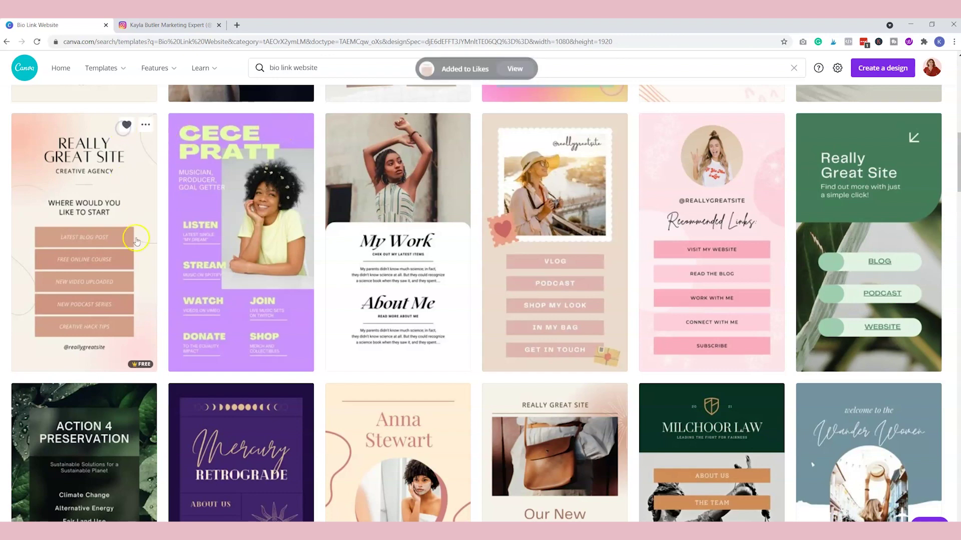
{"action": "scroll", "coordinate": [433, 309], "scroll_direction": "down", "scroll_amount": 8}
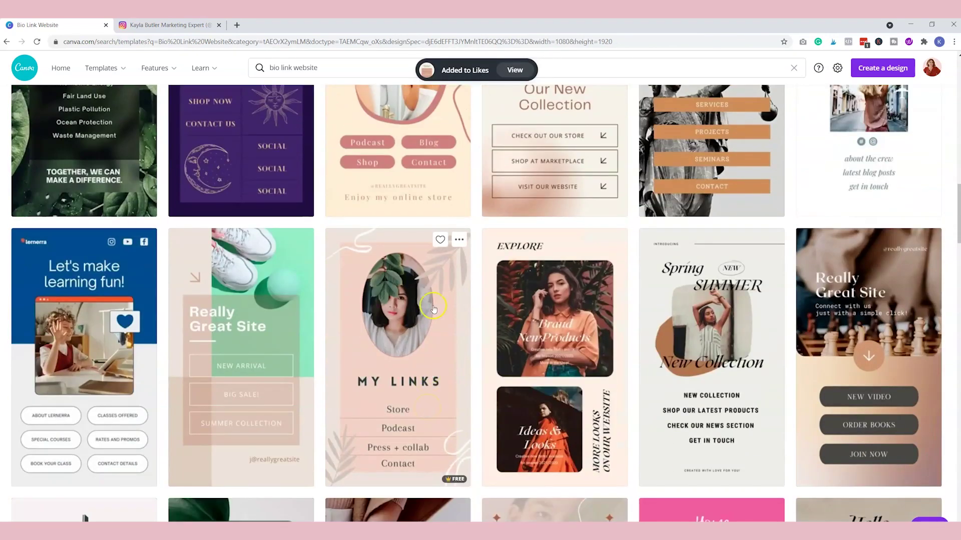
{"action": "left_click", "coordinate": [439, 239]}
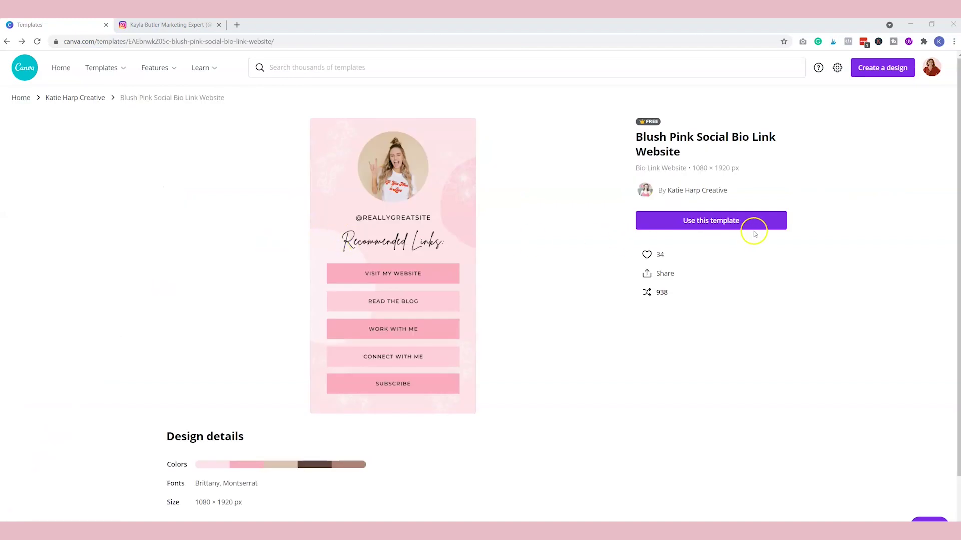
Start a design from the Blush Pink Social Bio Link Website template and recolour it with shuffles of the Ivory Mix Brand Color Palette.
{"action": "left_click", "coordinate": [736, 221]}
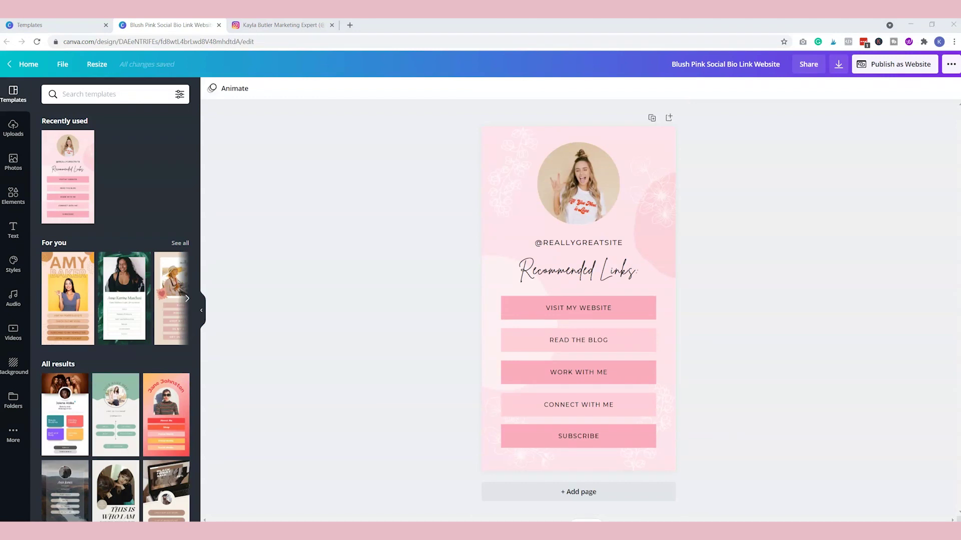
{"action": "left_click", "coordinate": [493, 182]}
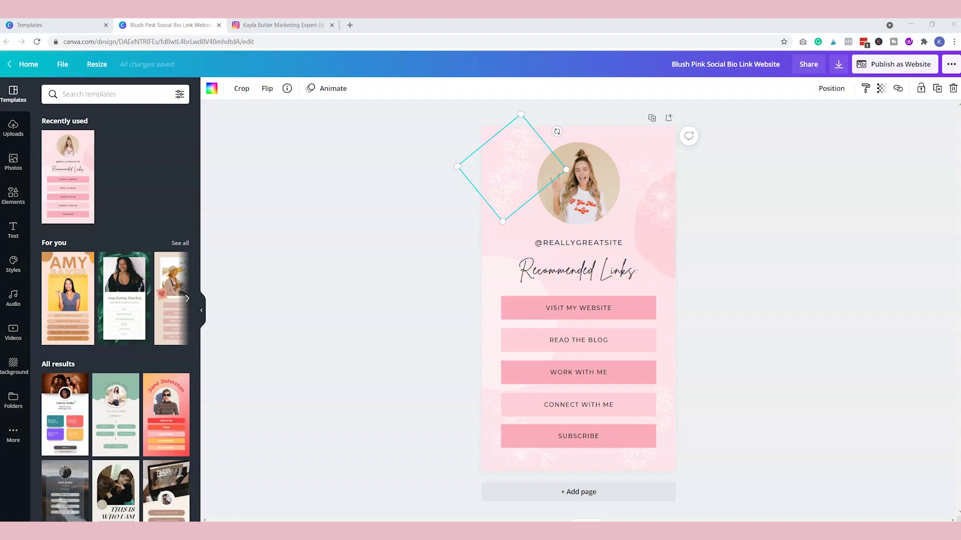
{"action": "left_click", "coordinate": [13, 263]}
{"action": "left_click", "coordinate": [114, 191]}
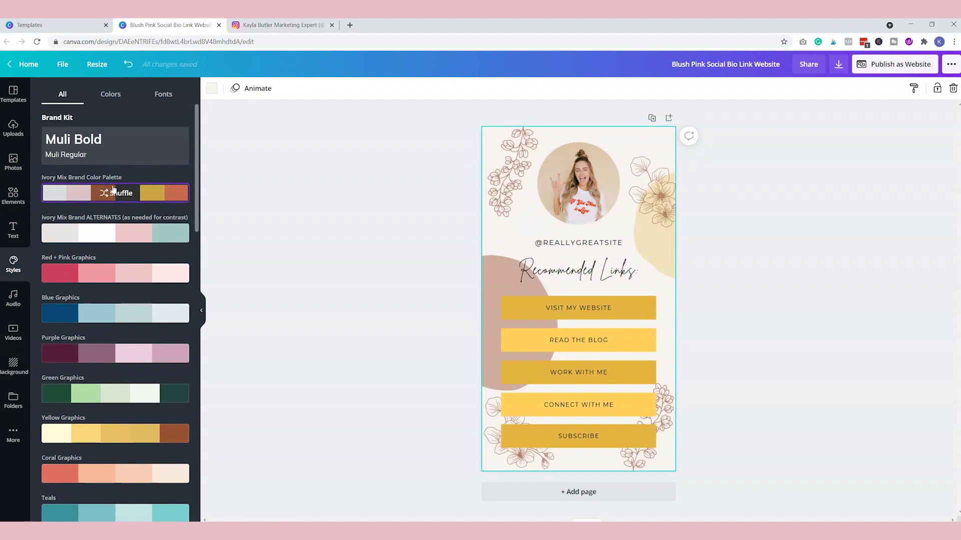
{"action": "left_click", "coordinate": [114, 190]}
{"action": "left_click", "coordinate": [114, 190]}
{"action": "left_click", "coordinate": [114, 190]}
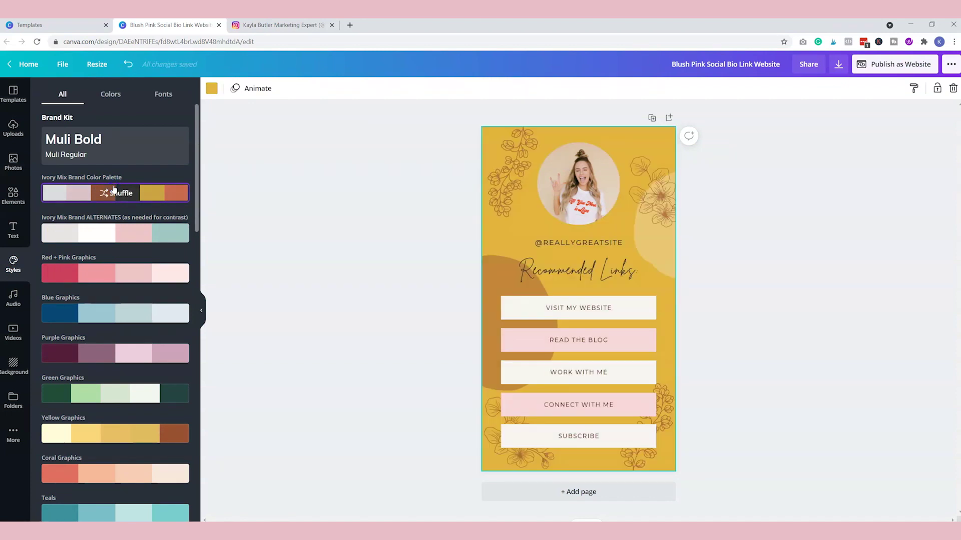
Change the page background to the brand orange.
{"action": "left_click", "coordinate": [212, 88]}
{"action": "left_click", "coordinate": [180, 195]}
{"action": "left_click", "coordinate": [441, 212]}
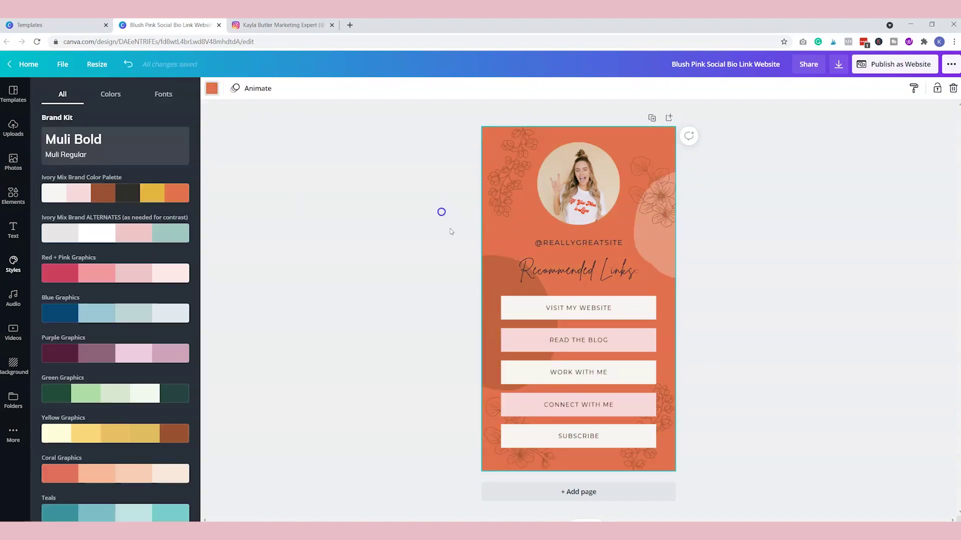
Recolour the blob behind the link buttons light pink and the blob beside the portrait yellow.
{"action": "left_click", "coordinate": [500, 310]}
{"action": "left_click", "coordinate": [212, 88]}
{"action": "left_click", "coordinate": [102, 250]}
{"action": "left_click", "coordinate": [655, 226]}
{"action": "left_click", "coordinate": [102, 250]}
{"action": "left_click", "coordinate": [153, 197]}
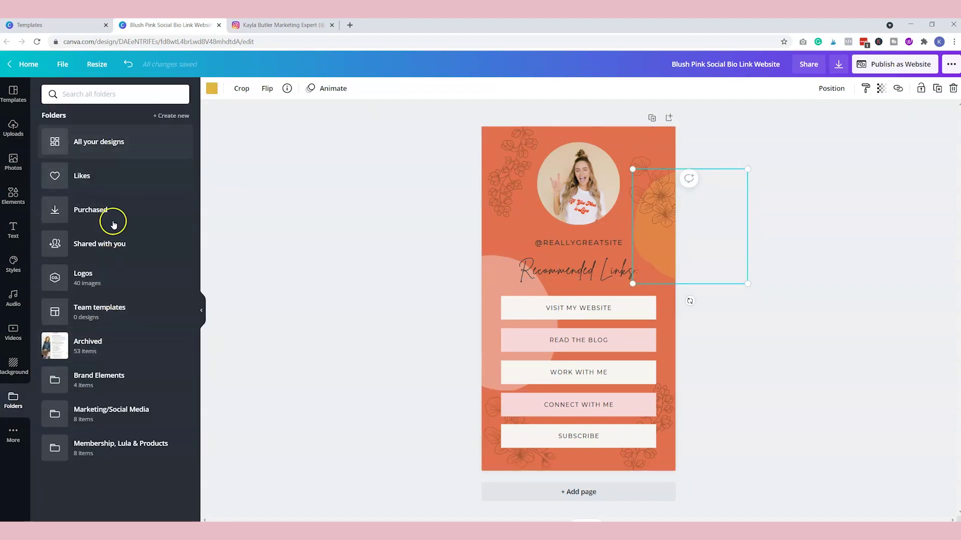
Replace the round portrait with the headshot in the red blouse from the Headshots folder.
{"action": "left_click", "coordinate": [99, 377]}
{"action": "left_click", "coordinate": [99, 164]}
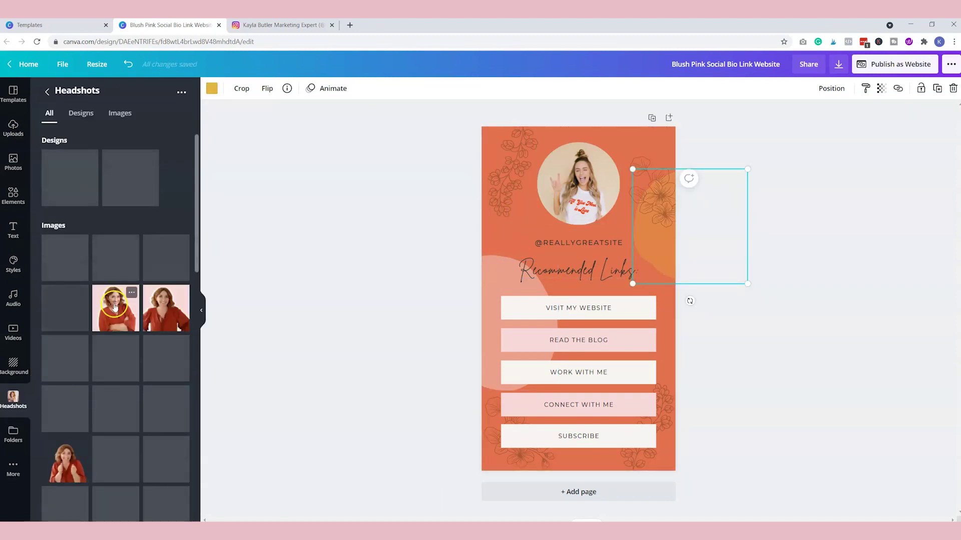
{"action": "left_click_drag", "start_coordinate": [116, 308], "coordinate": [557, 193]}
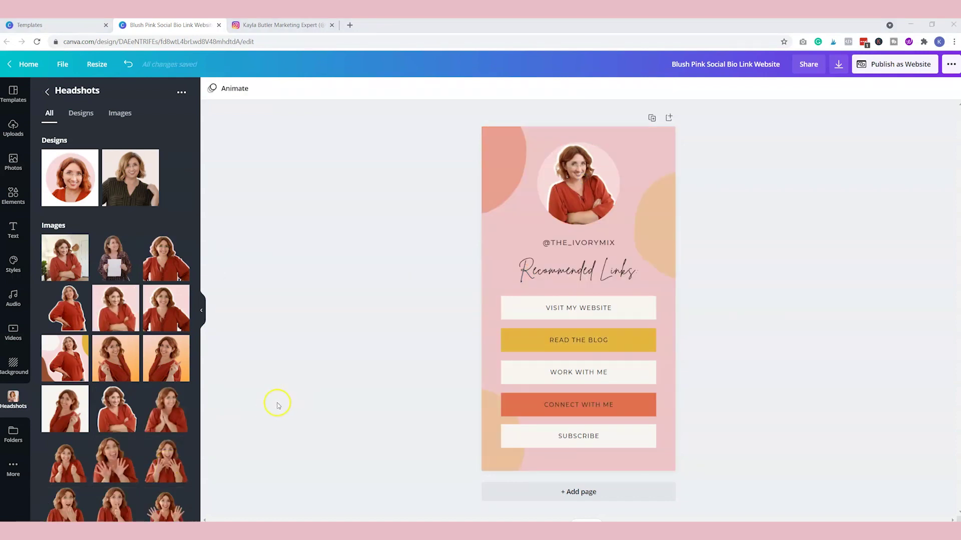
Apply the Brand Kit fonts Muli Bold and Muli Regular to the page's text.
{"action": "left_click", "coordinate": [14, 264]}
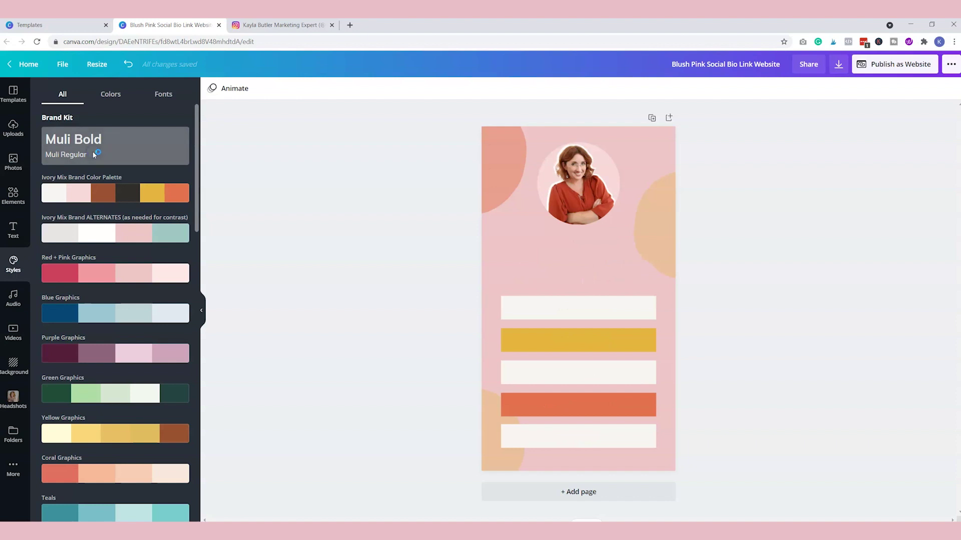
{"action": "left_click", "coordinate": [93, 156]}
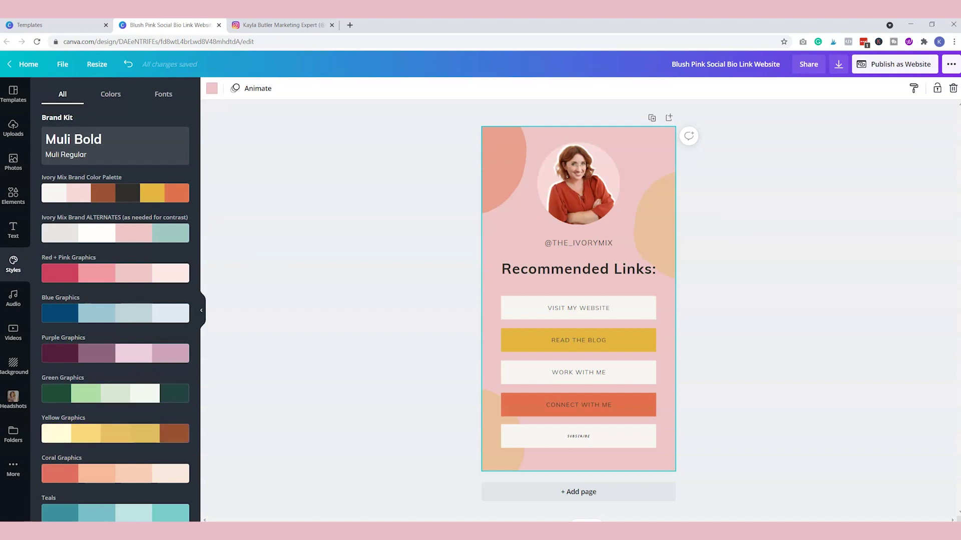
{"action": "left_click", "coordinate": [88, 440]}
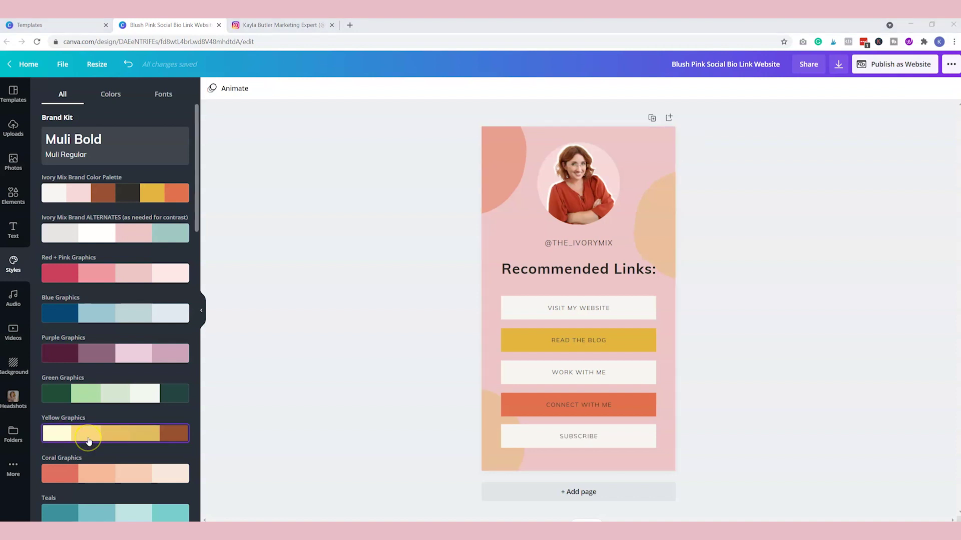
{"action": "left_click", "coordinate": [607, 312]}
{"action": "left_click", "coordinate": [615, 310]}
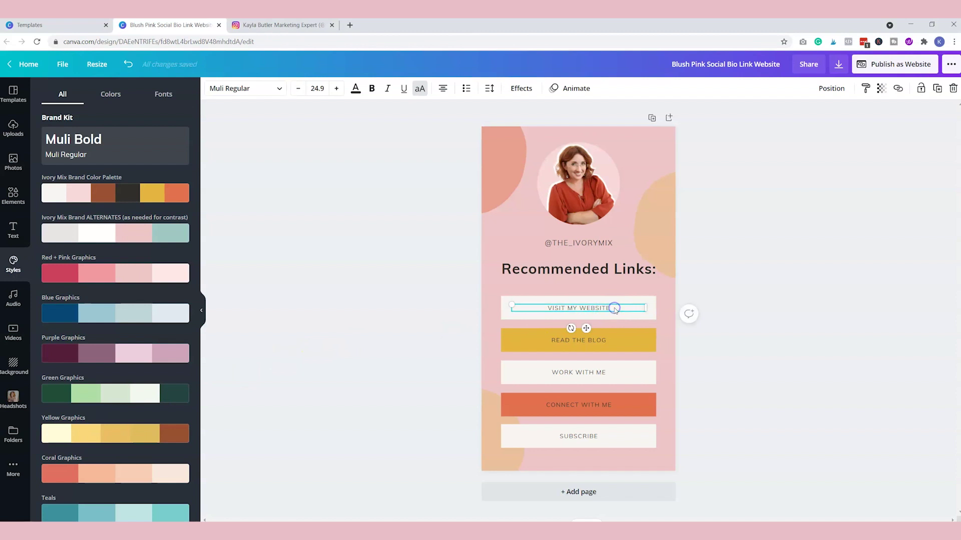
{"action": "left_click", "coordinate": [613, 300]}
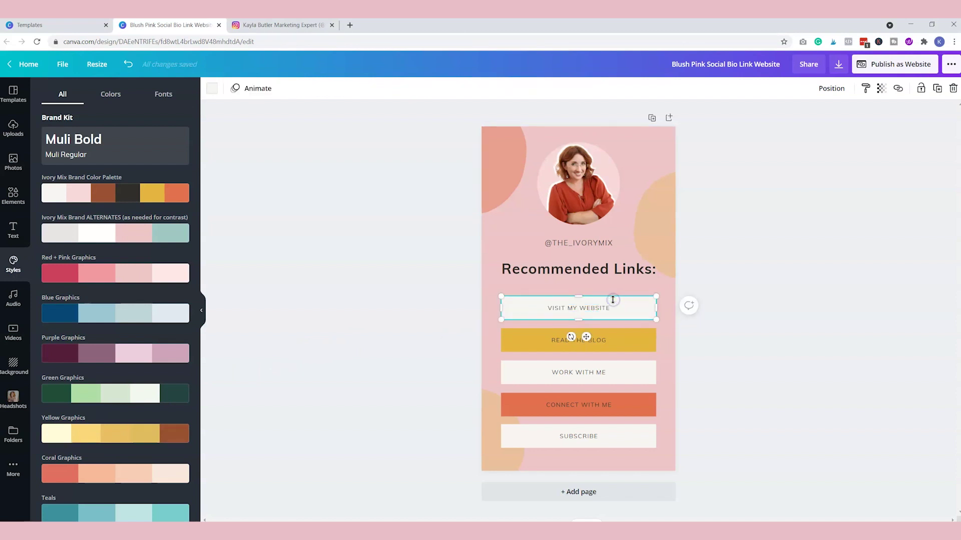
{"action": "left_click", "coordinate": [898, 90]}
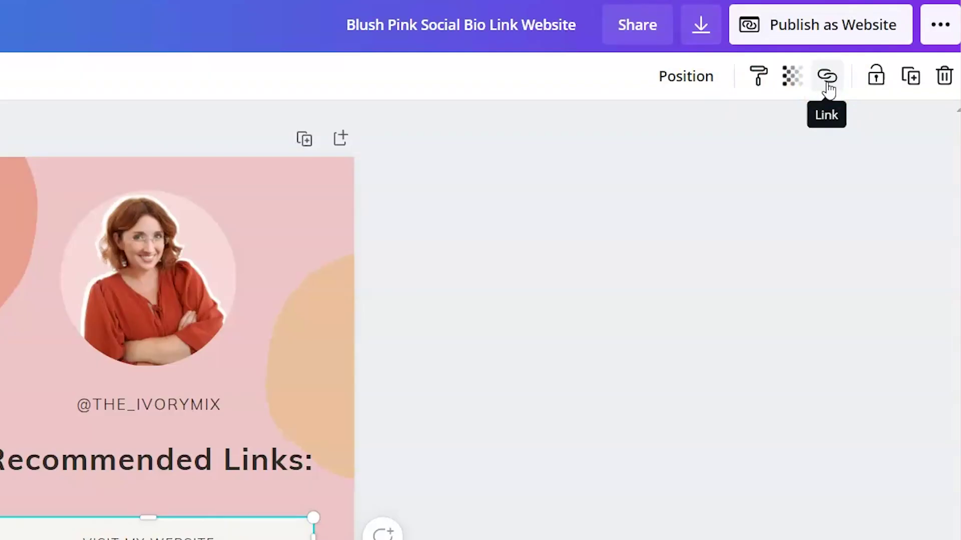
{"action": "left_click", "coordinate": [827, 78]}
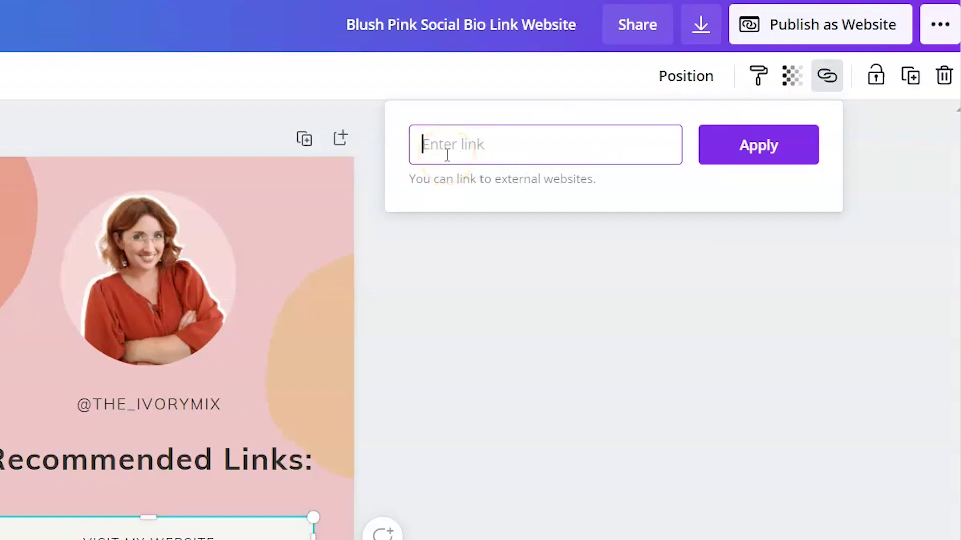
{"action": "type", "text": "https://ivorymix.com"}
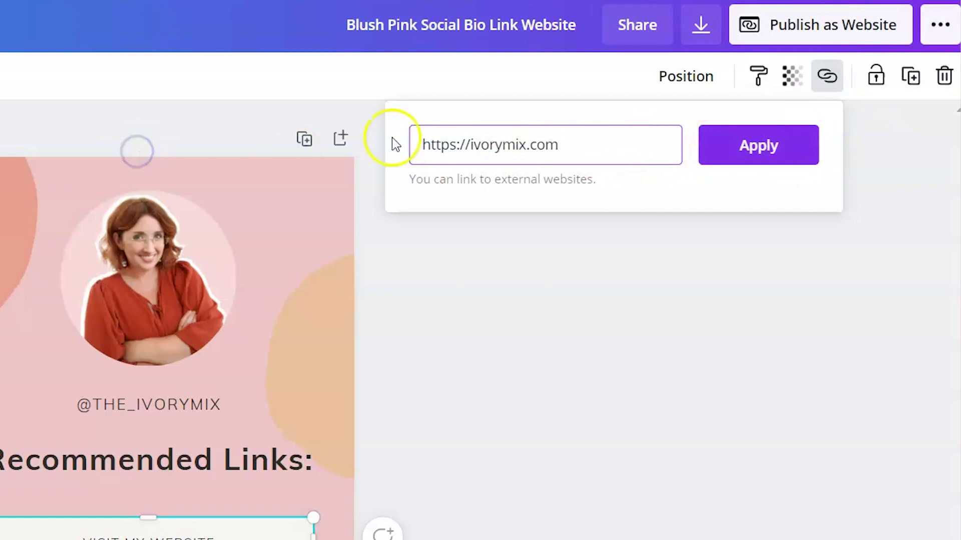
{"action": "triple_click", "coordinate": [467, 146]}
{"action": "key", "text": "ctrl+c"}
{"action": "left_click", "coordinate": [749, 146]}
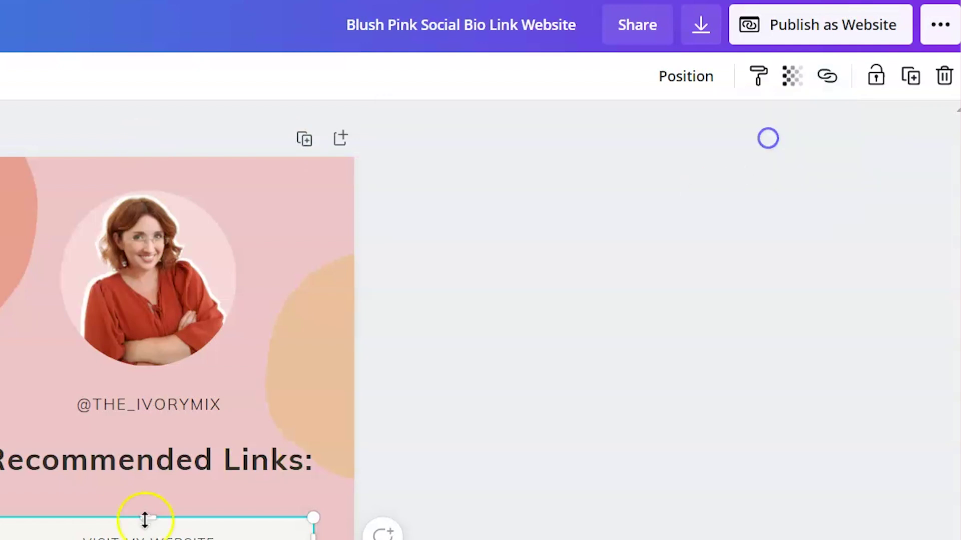
{"action": "left_click", "coordinate": [826, 76]}
{"action": "left_click", "coordinate": [482, 144]}
{"action": "key", "text": "ctrl+v"}
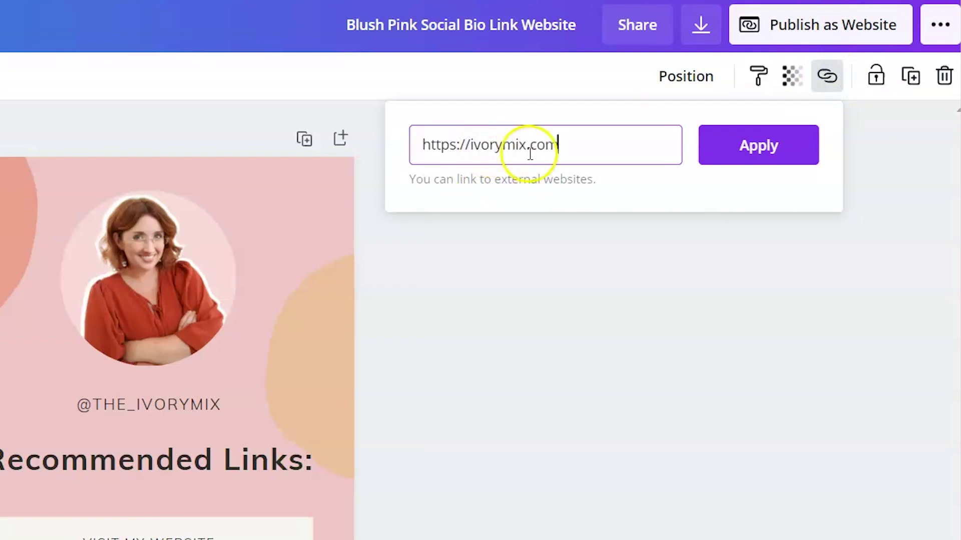
{"action": "type", "text": "/blog/"}
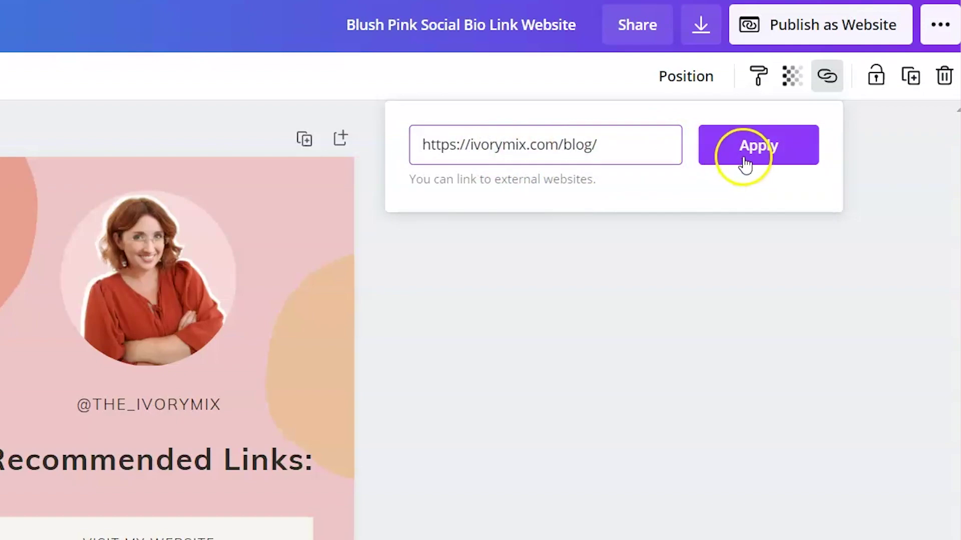
{"action": "left_click", "coordinate": [744, 164]}
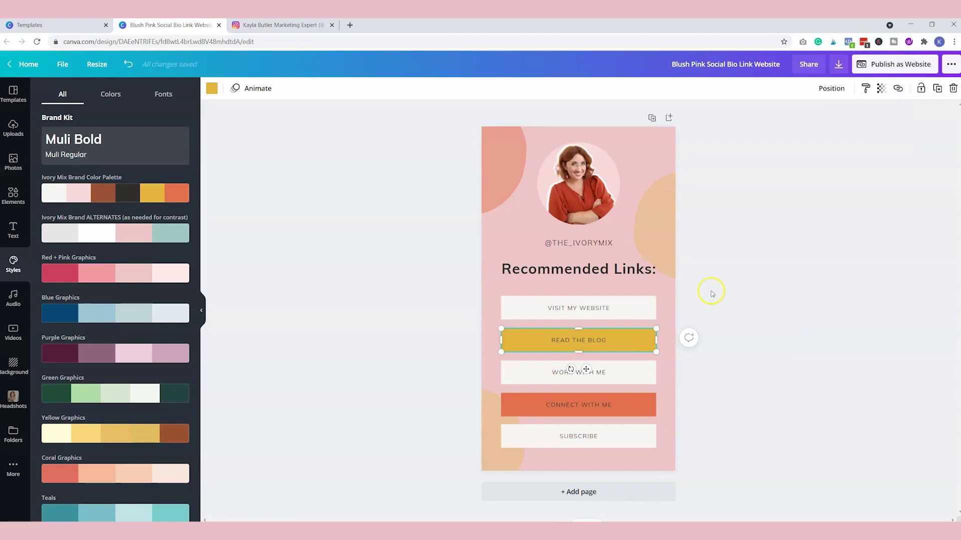
{"action": "left_click", "coordinate": [710, 293]}
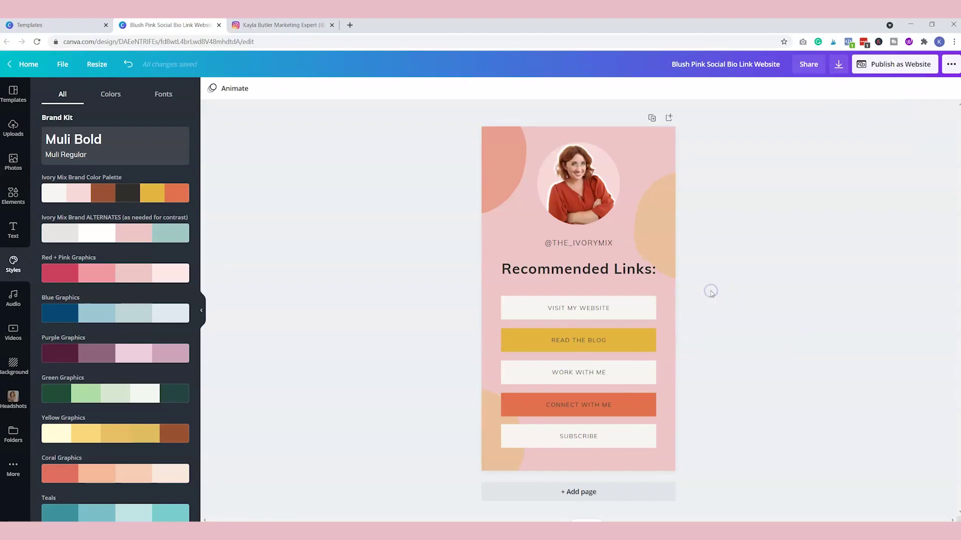
Try the Scrolling, Standard and Presentation web styles for publishing the design as a website.
{"action": "left_click", "coordinate": [5, 520]}
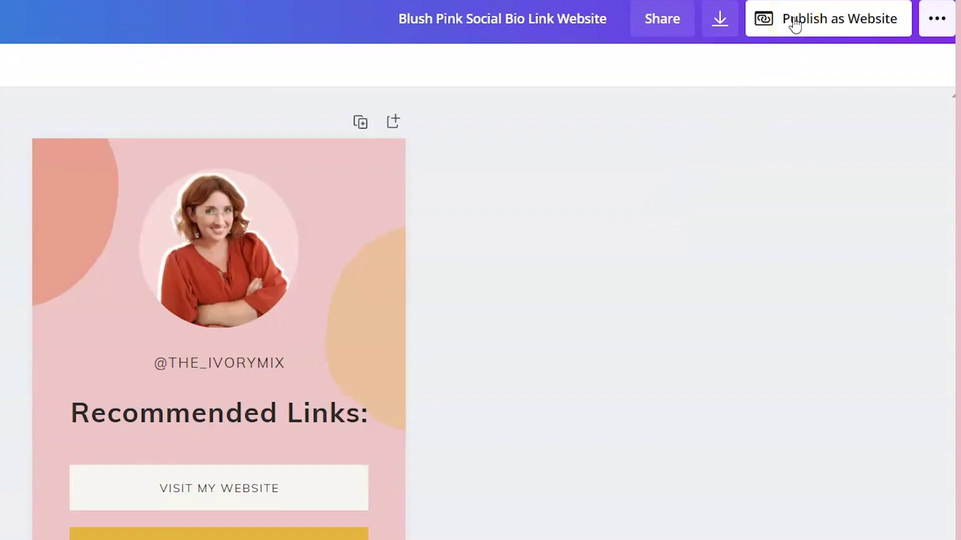
{"action": "left_click", "coordinate": [834, 28]}
{"action": "left_click", "coordinate": [835, 27]}
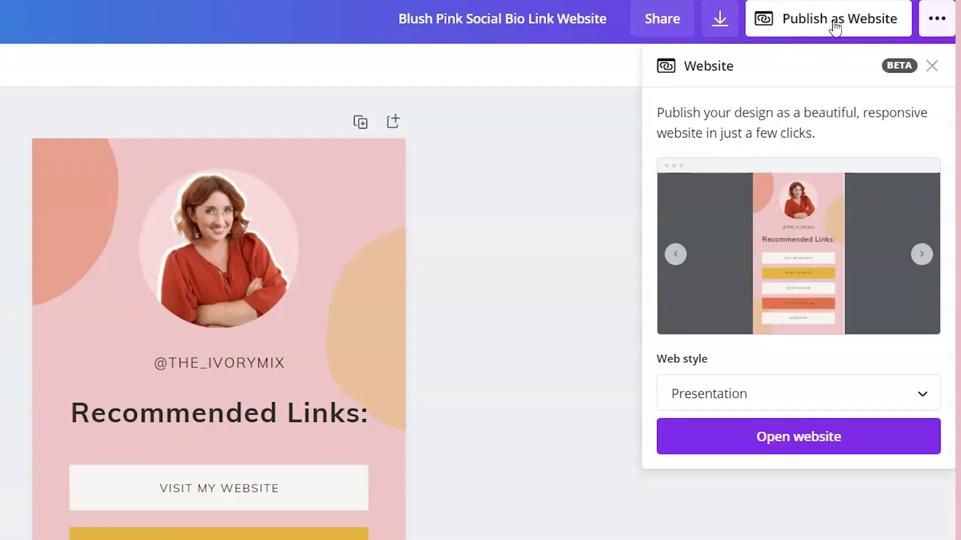
{"action": "left_click", "coordinate": [806, 403]}
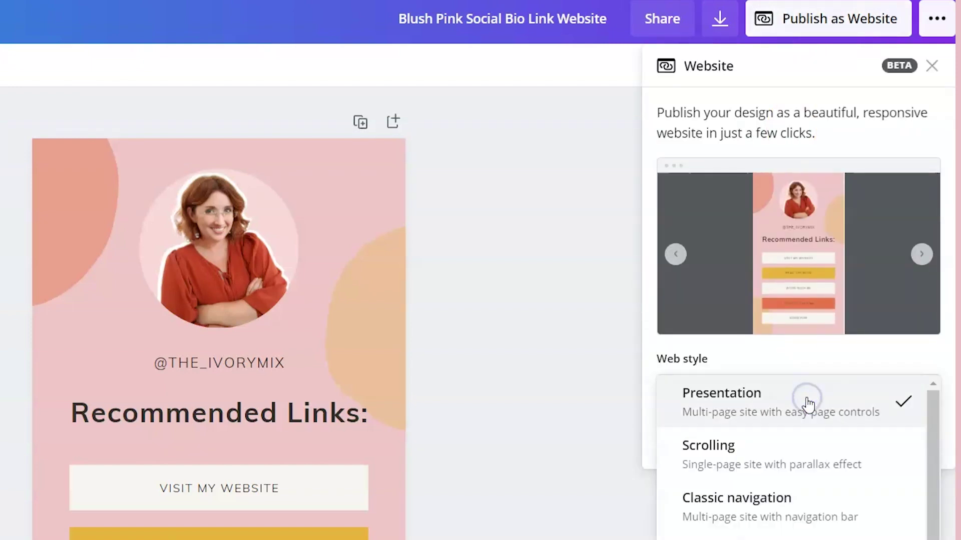
{"action": "left_click", "coordinate": [790, 468]}
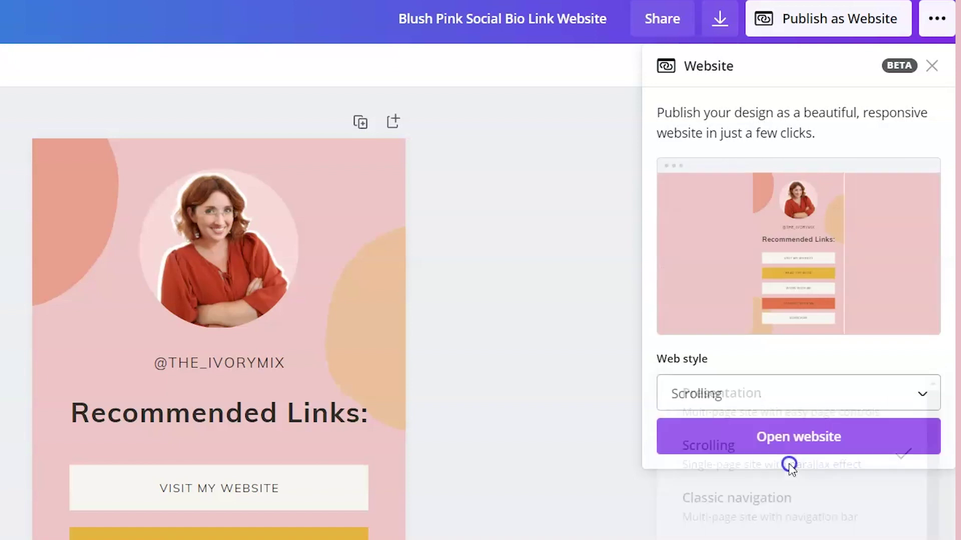
{"action": "left_click", "coordinate": [785, 389]}
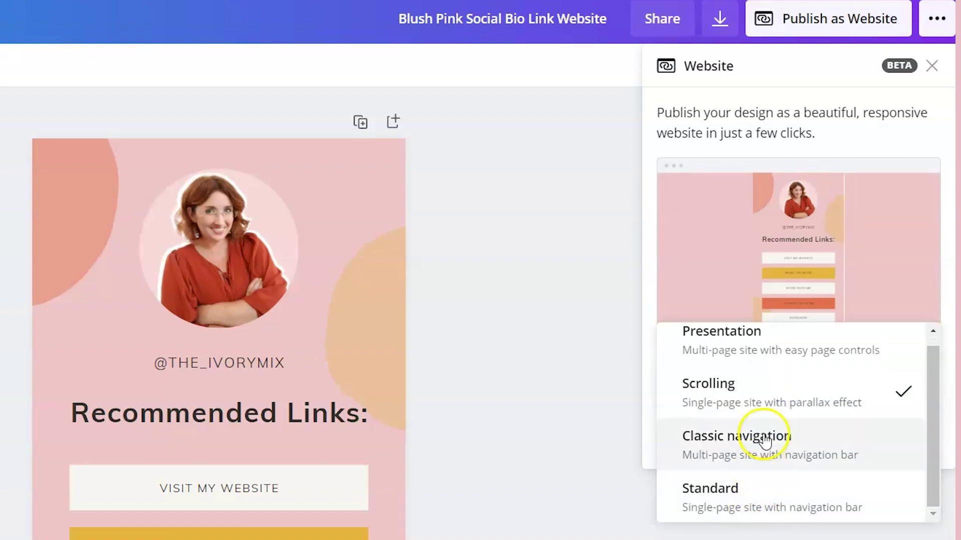
{"action": "left_click", "coordinate": [741, 505]}
{"action": "left_click", "coordinate": [786, 383]}
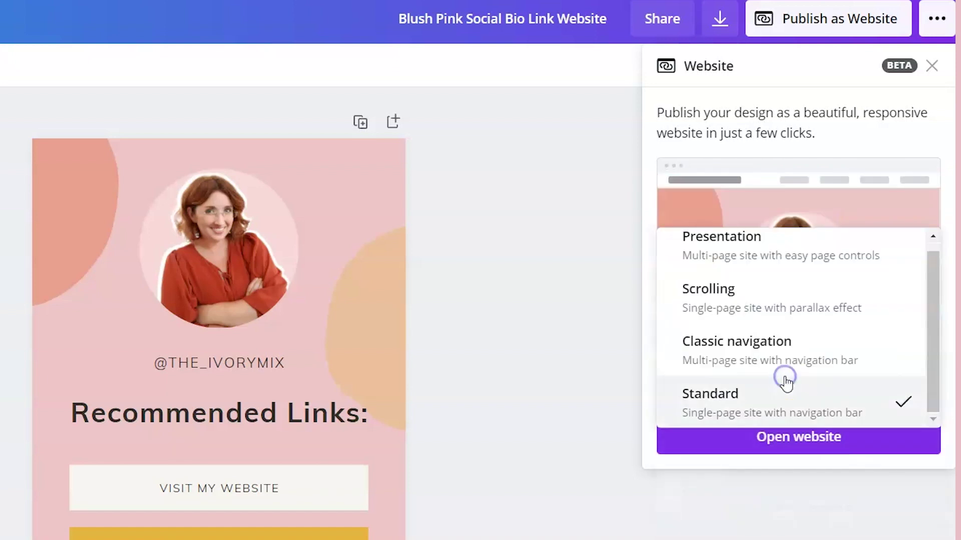
{"action": "left_click", "coordinate": [803, 261]}
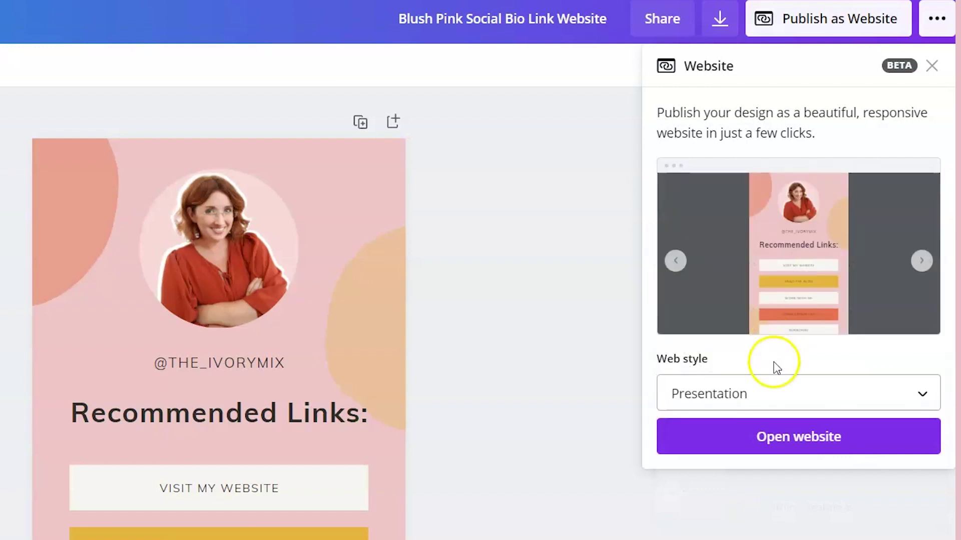
Open the website with the Classic navigation web style and look through the whole page.
{"action": "left_click", "coordinate": [768, 390]}
{"action": "scroll", "coordinate": [748, 483], "scroll_direction": "down", "scroll_amount": 1}
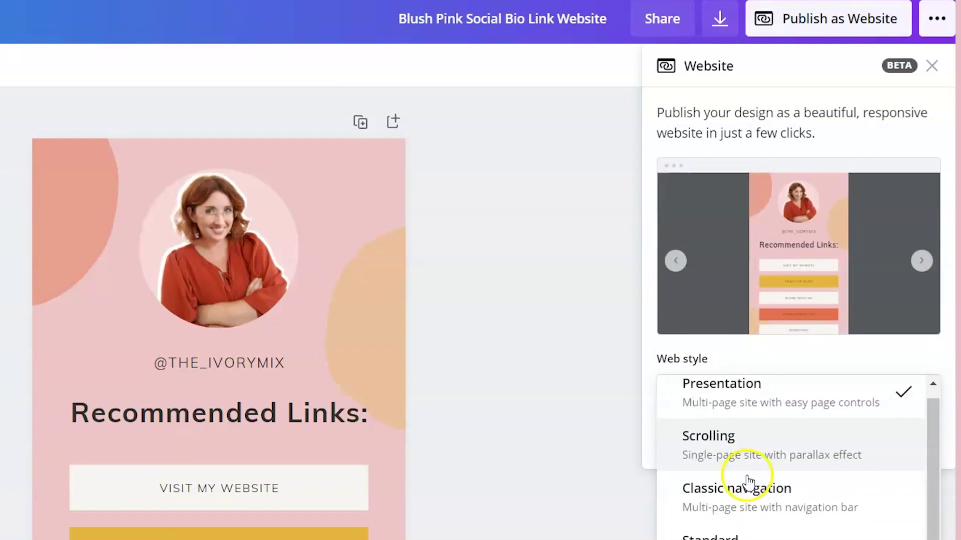
{"action": "left_click", "coordinate": [711, 506]}
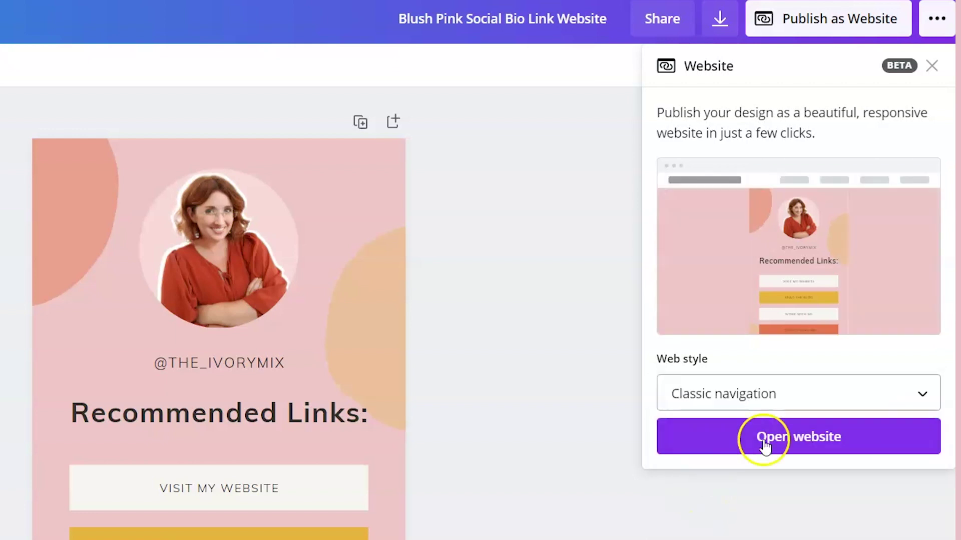
{"action": "left_click", "coordinate": [801, 443]}
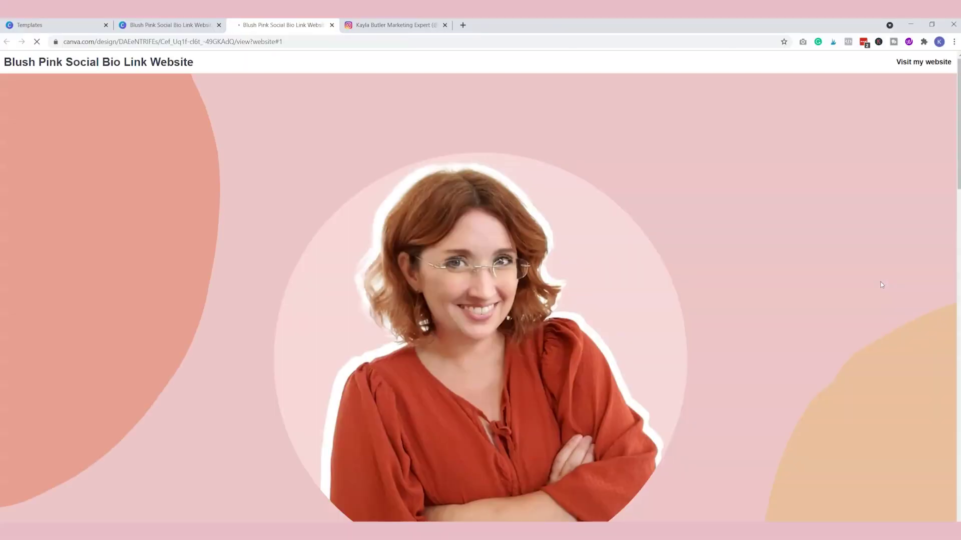
{"action": "scroll", "coordinate": [699, 245], "scroll_direction": "down", "scroll_amount": 15}
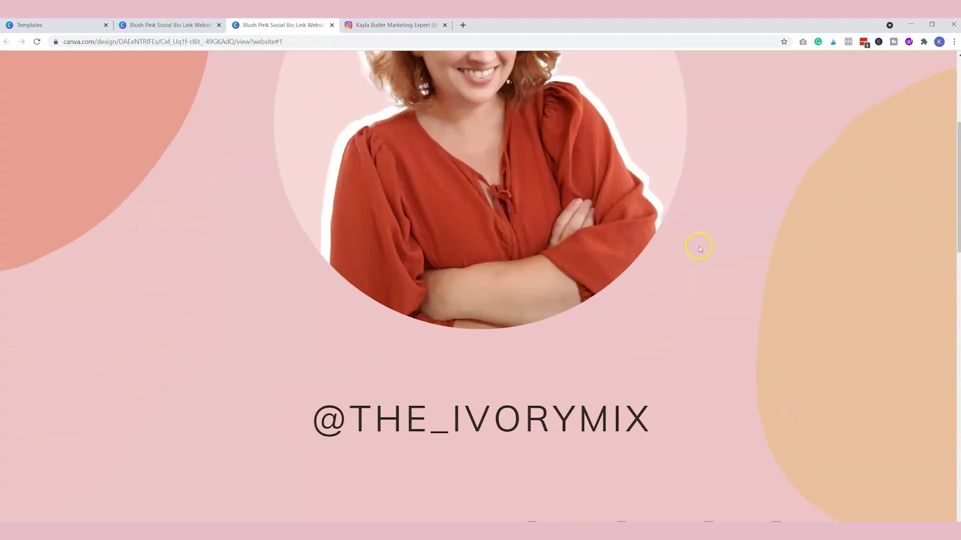
{"action": "scroll", "coordinate": [699, 249], "scroll_direction": "down", "scroll_amount": 10}
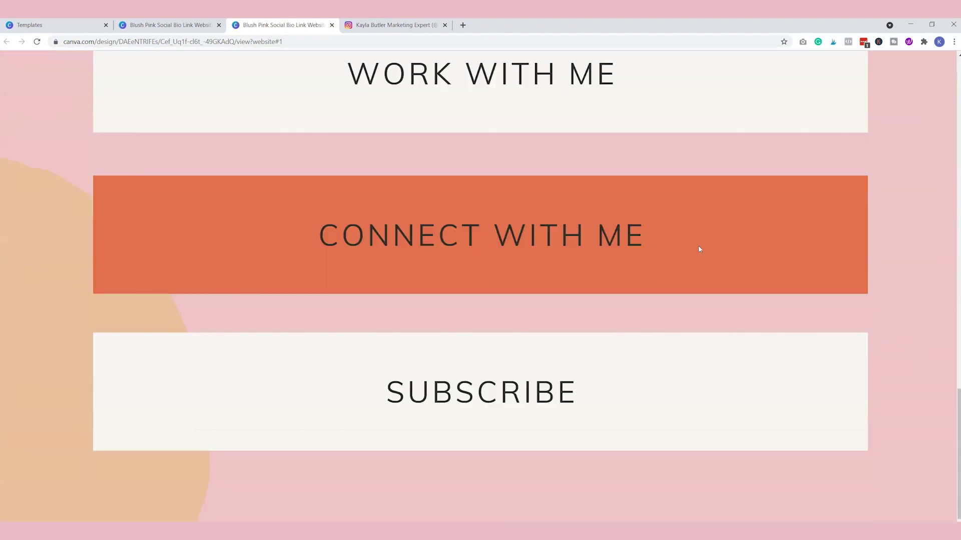
{"action": "scroll", "coordinate": [526, 330], "scroll_direction": "up", "scroll_amount": 20}
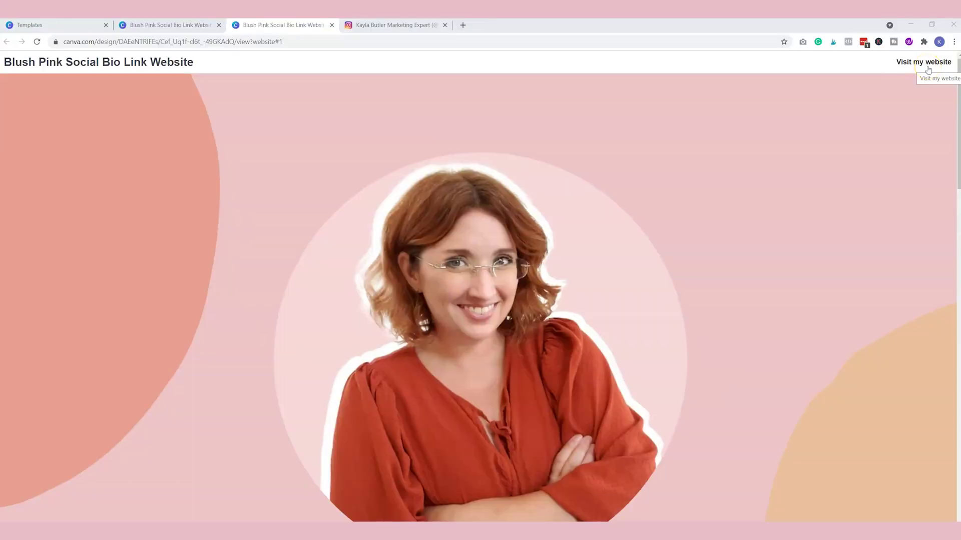
Return to the design, set the web style to Scrolling and open the website.
{"action": "left_click", "coordinate": [194, 30]}
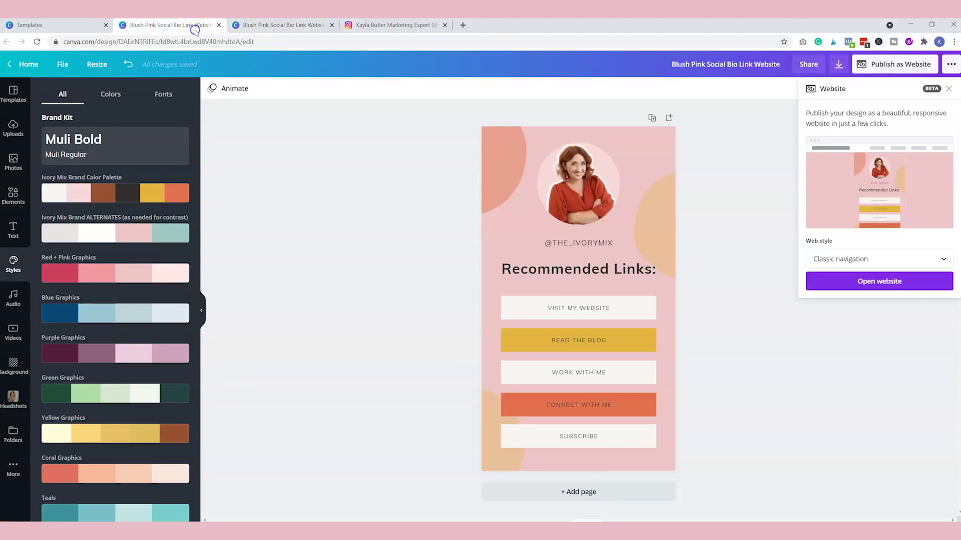
{"action": "left_click", "coordinate": [877, 256]}
{"action": "left_click", "coordinate": [874, 235]}
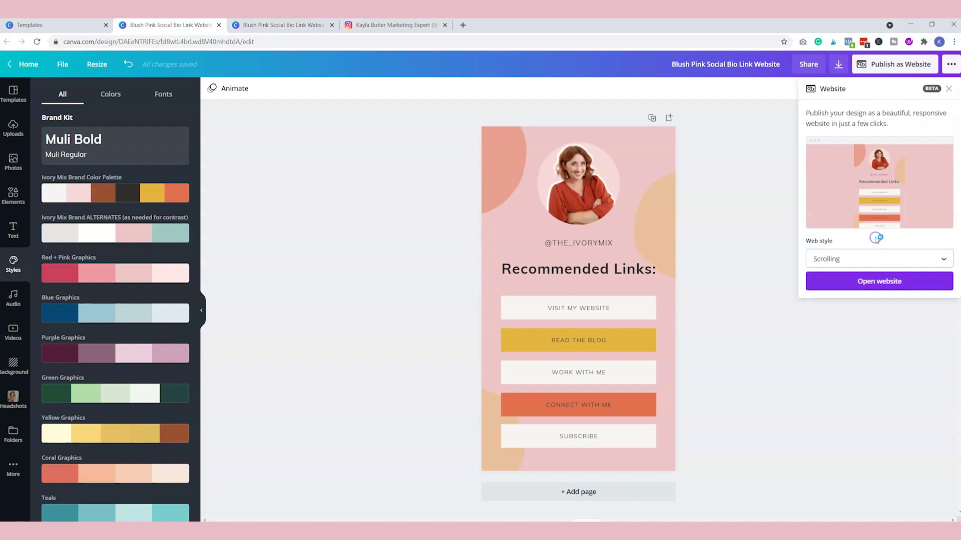
{"action": "left_click", "coordinate": [873, 282]}
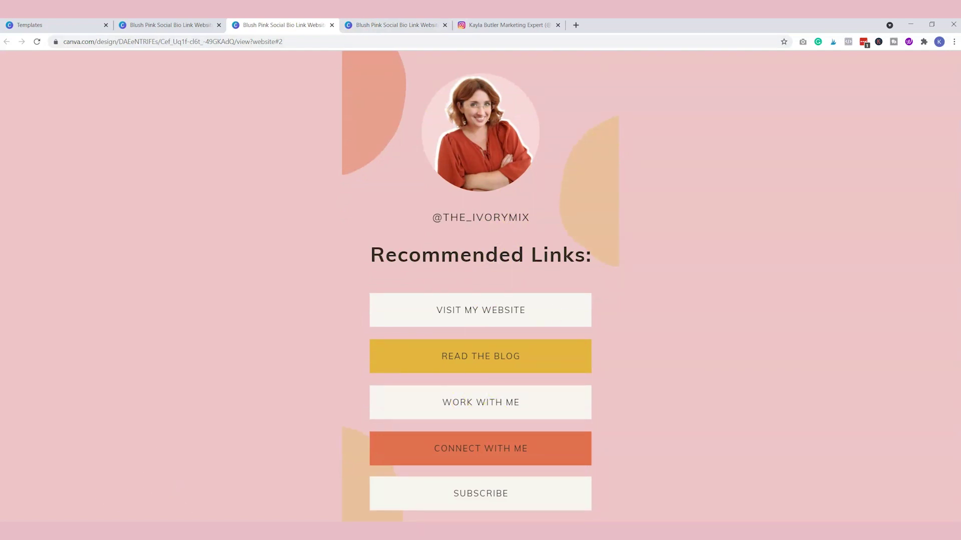
Copy the published website's address and switch to the Instagram profile.
{"action": "left_click", "coordinate": [297, 39]}
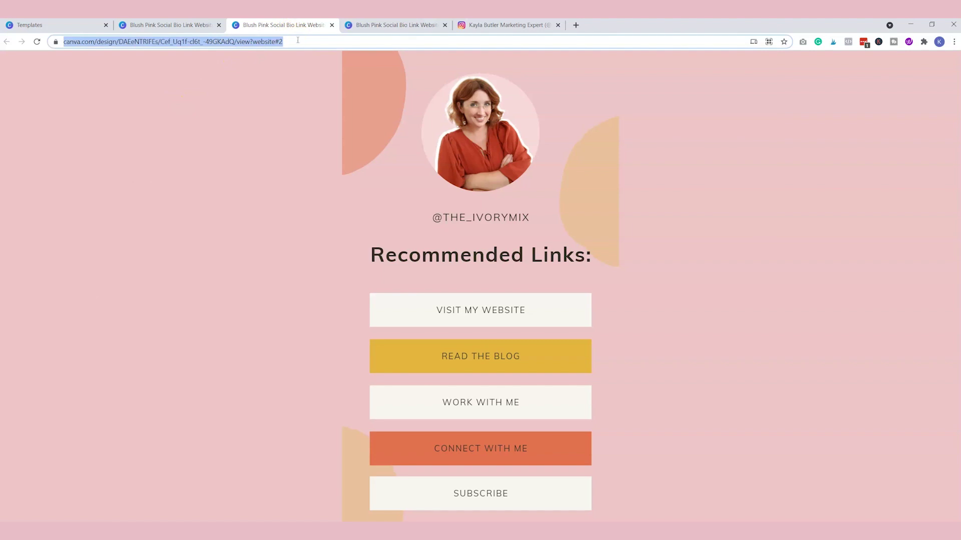
{"action": "right_click", "coordinate": [278, 45]}
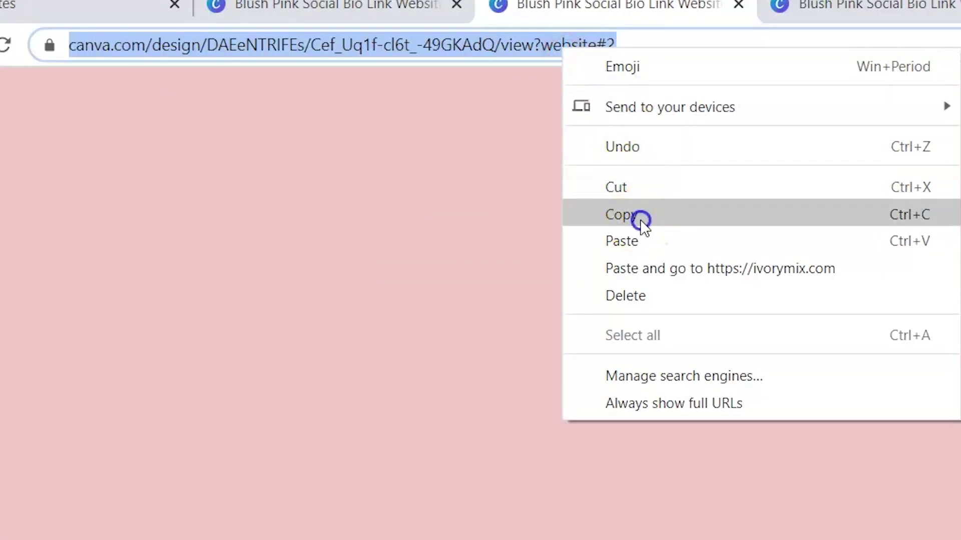
{"action": "left_click", "coordinate": [292, 110]}
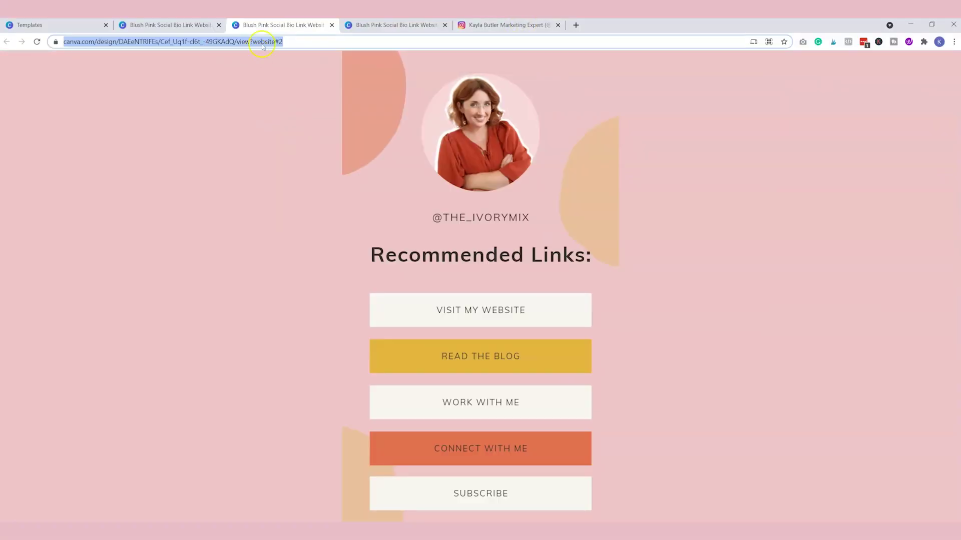
{"action": "left_click", "coordinate": [505, 25]}
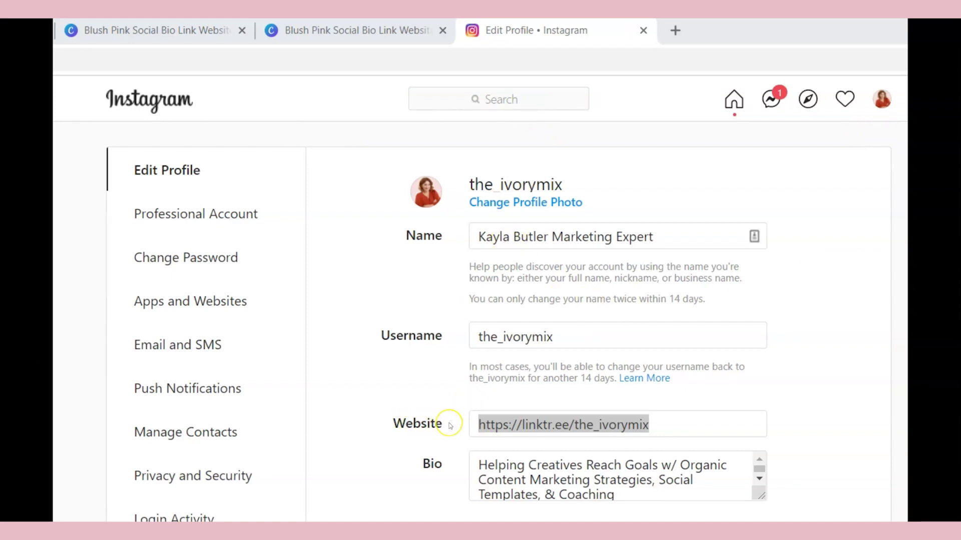
Replace the Linktree address in the profile's Website field with the copied Canva website address.
{"action": "left_click", "coordinate": [504, 421]}
{"action": "left_click_drag", "start_coordinate": [477, 423], "coordinate": [678, 424]}
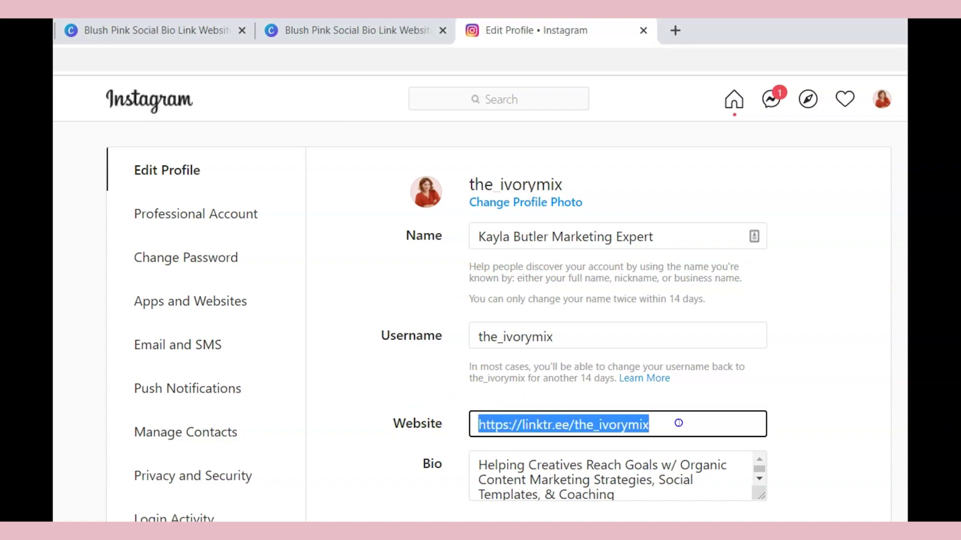
{"action": "right_click", "coordinate": [610, 423]}
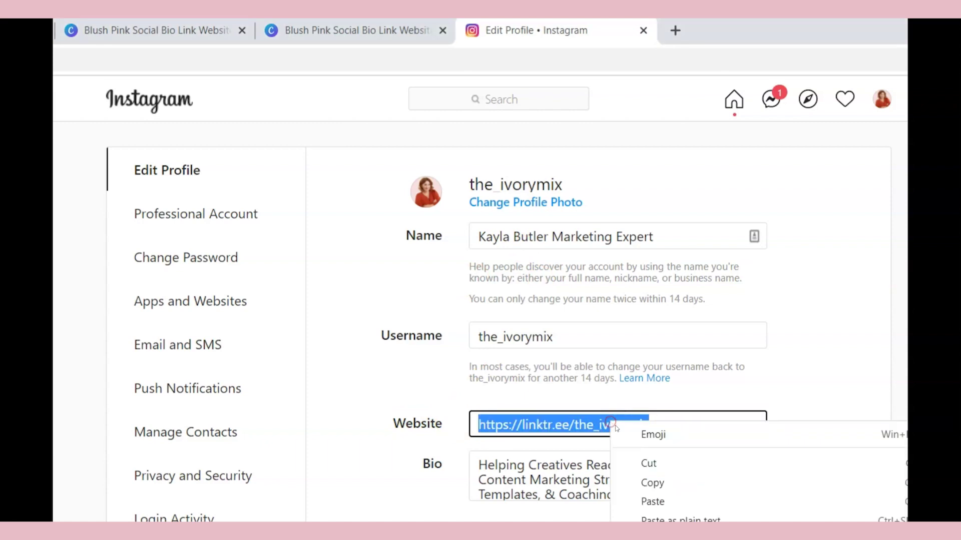
{"action": "left_click", "coordinate": [688, 505]}
{"action": "left_click_drag", "start_coordinate": [716, 424], "coordinate": [447, 454]}
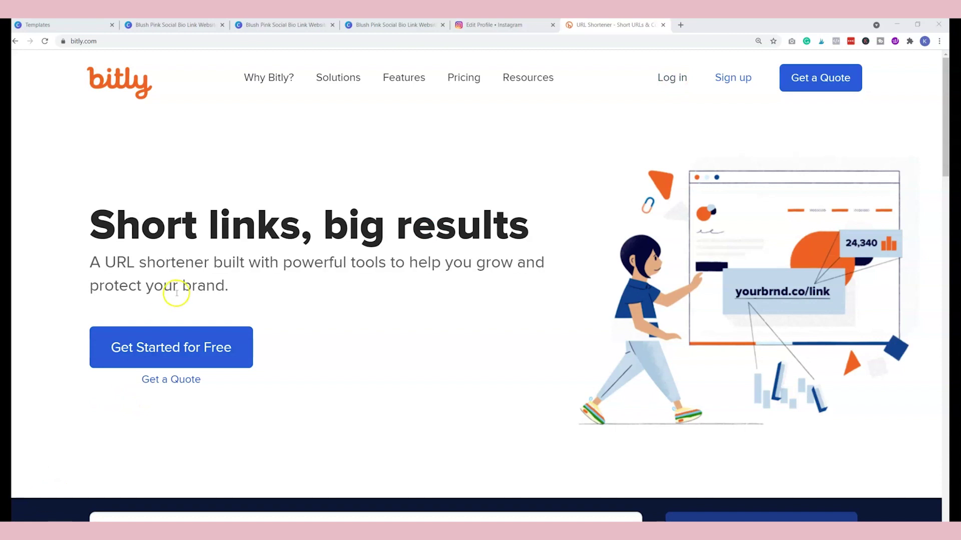
Switch to Bitly, create a bit.ly short link from the copied Canva website address and copy the short link.
{"action": "left_click_drag", "start_coordinate": [91, 225], "coordinate": [304, 229]}
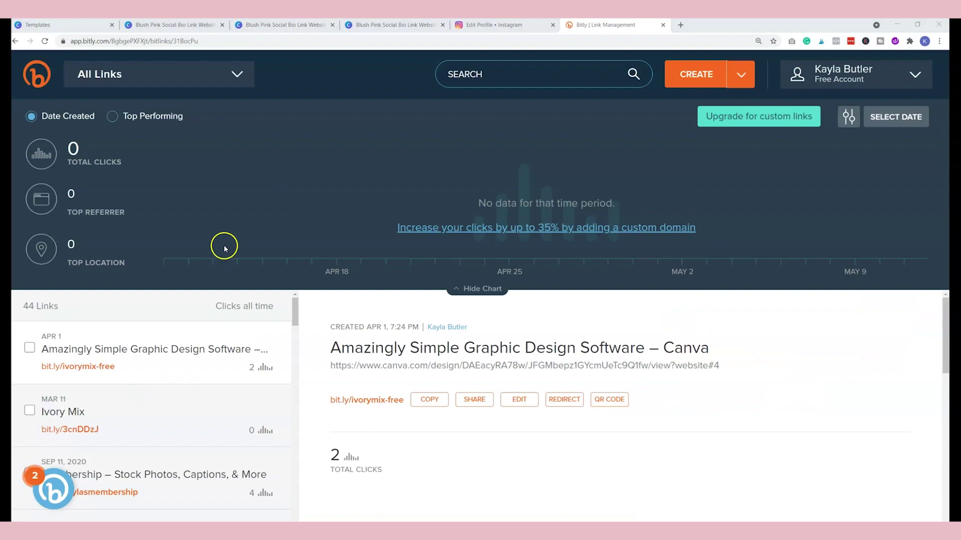
{"action": "left_click", "coordinate": [720, 73]}
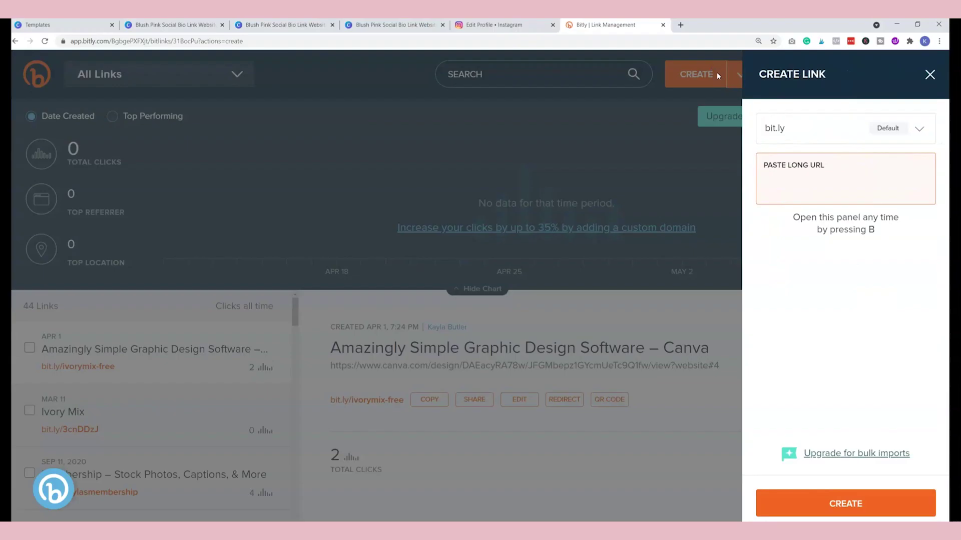
{"action": "right_click", "coordinate": [804, 182]}
{"action": "left_click", "coordinate": [836, 254]}
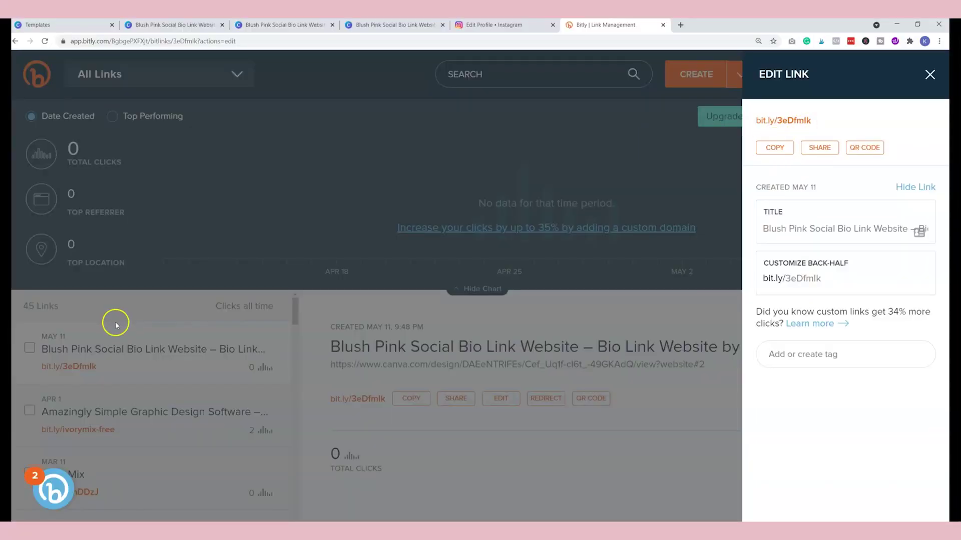
{"action": "left_click", "coordinate": [771, 148]}
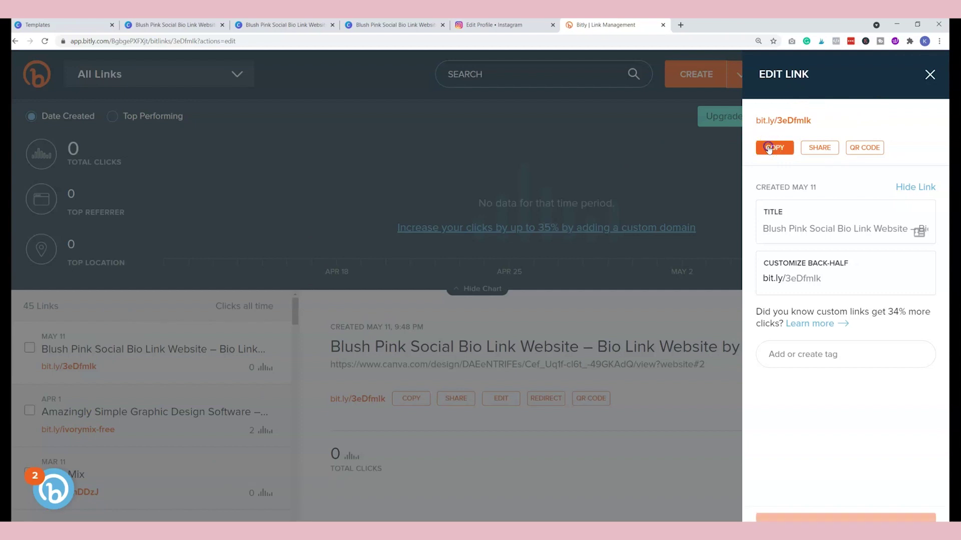
{"action": "left_click", "coordinate": [439, 64]}
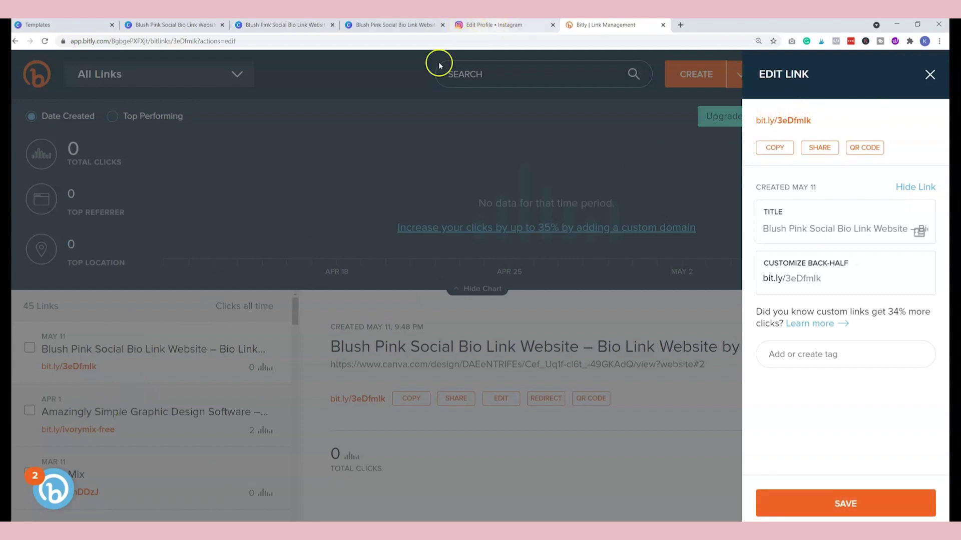